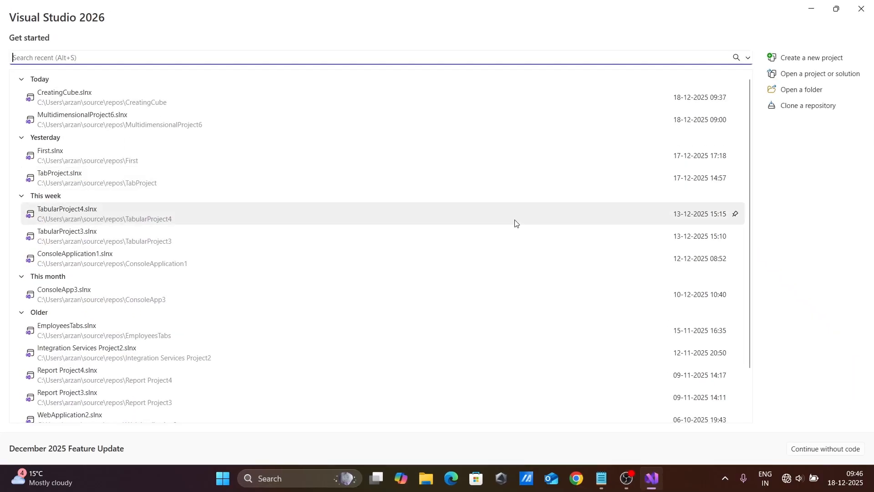
Start a new project from the Analysis Services Multidimensional Project template, finding it by searching for "analysis"
left_click(804, 58)
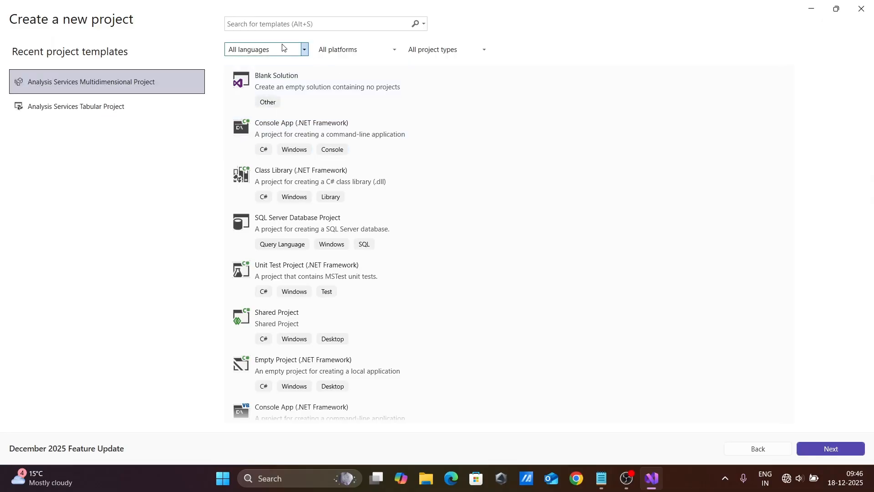
left_click(273, 23)
type("a")
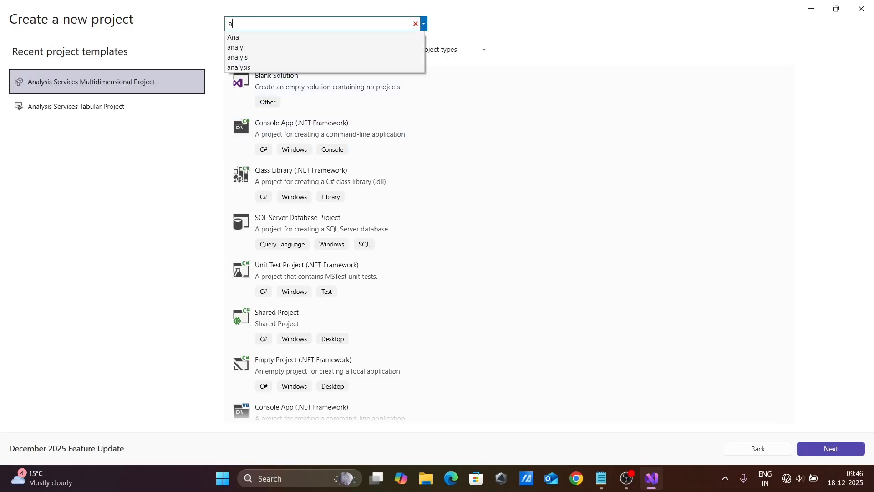
type("nalysis")
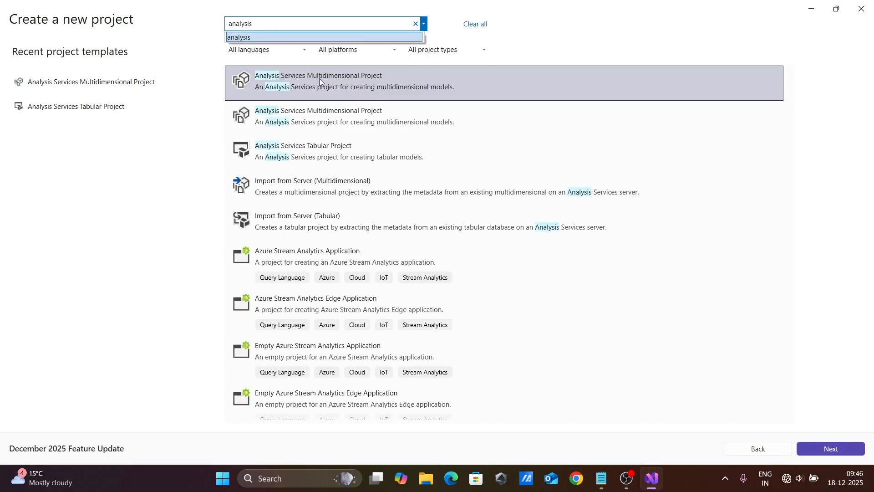
left_click(294, 164)
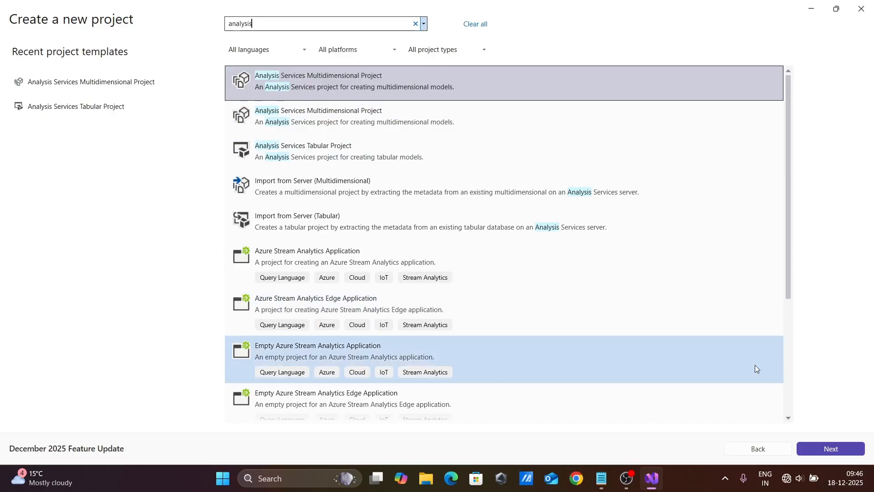
left_click(816, 446)
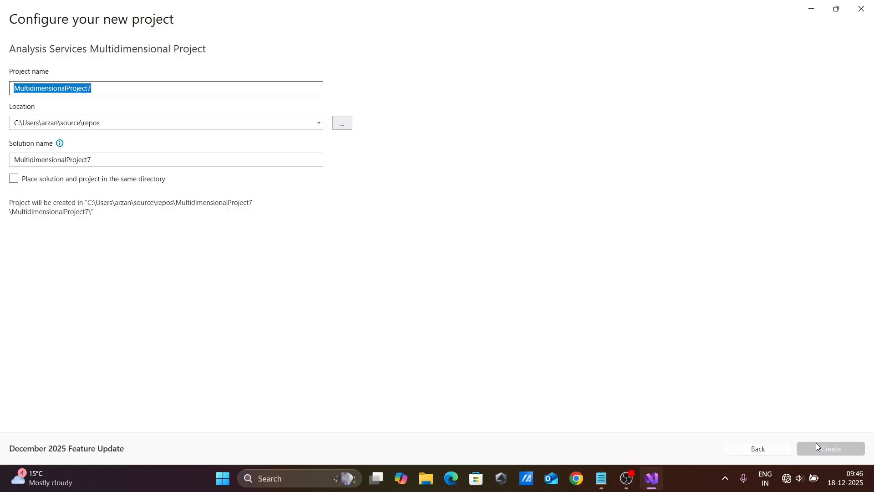
Name the project CreatingMultidimensionalPoject and create it
key("BackSpace")
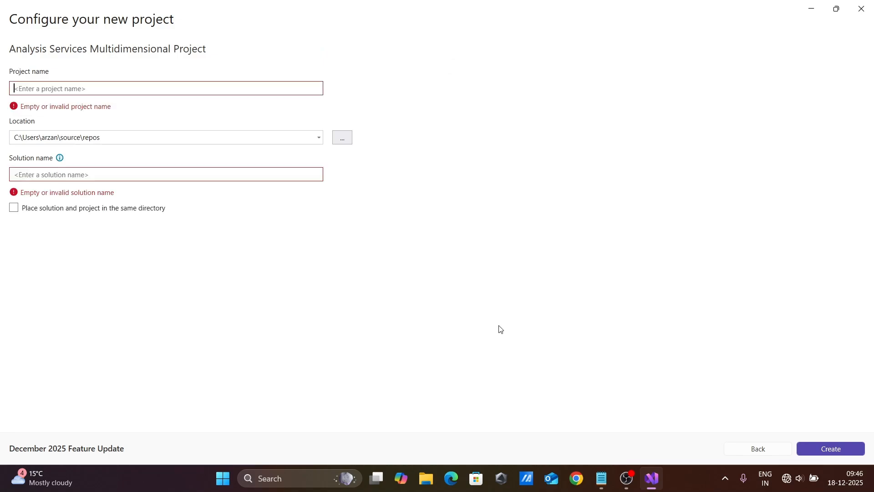
type("C")
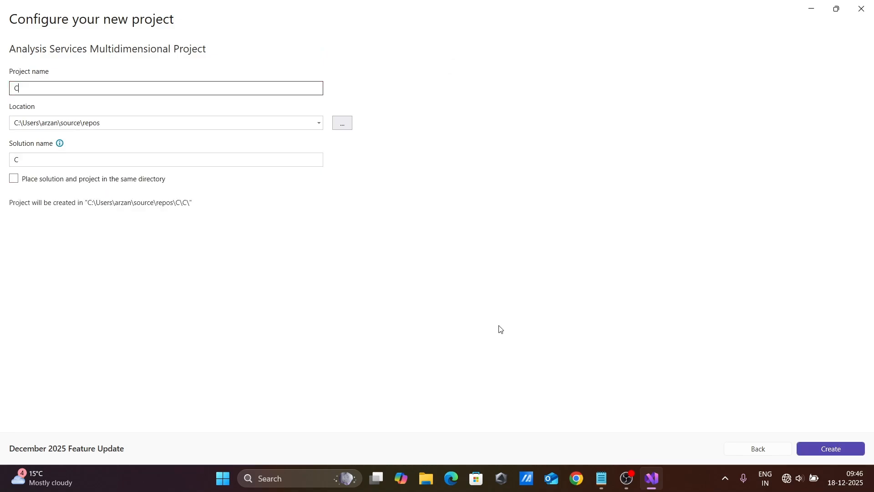
type("reating")
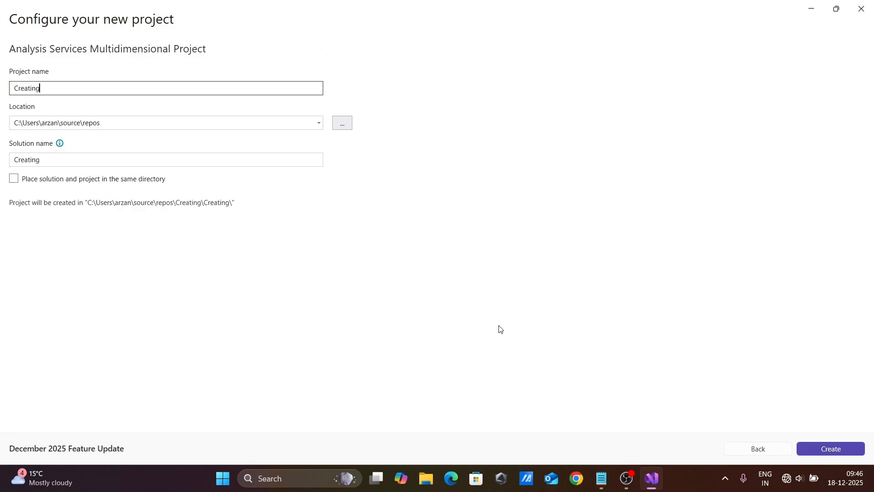
type("Multidi")
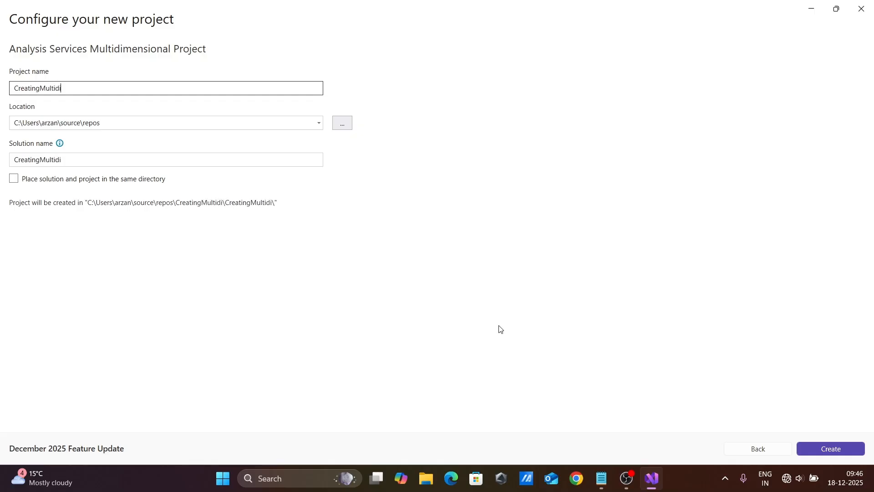
type("mensi")
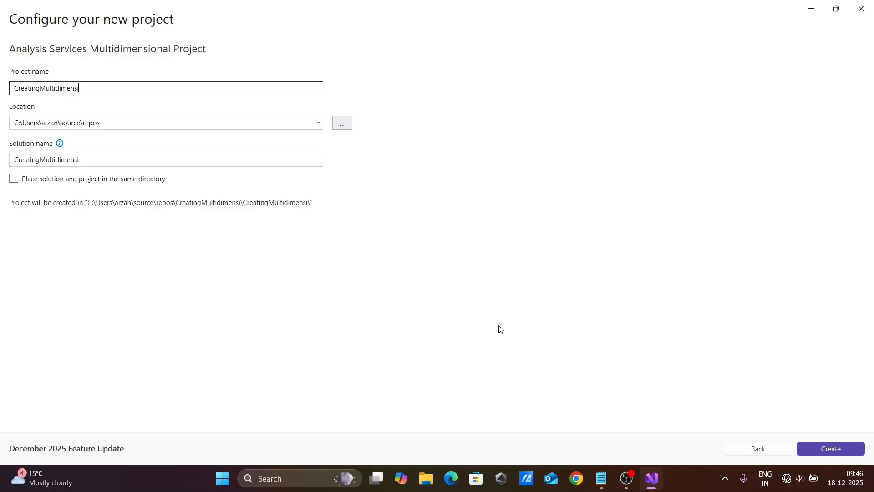
type("ona")
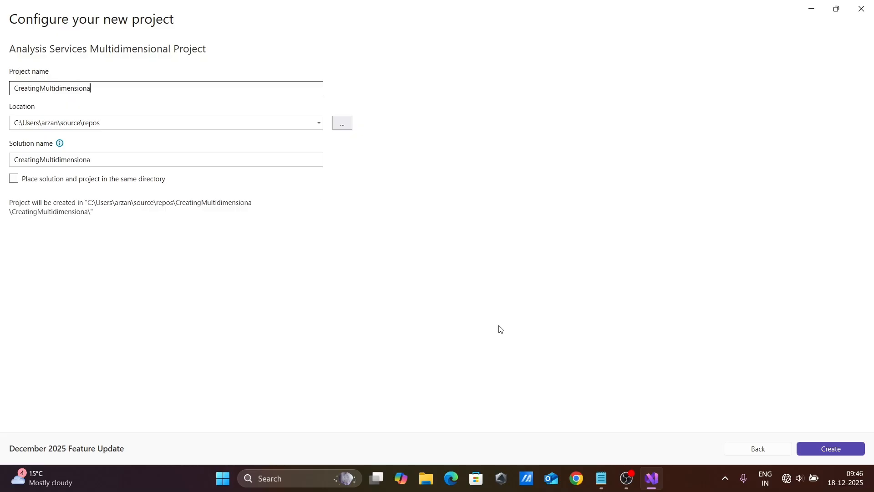
type("lPoject")
left_click(816, 451)
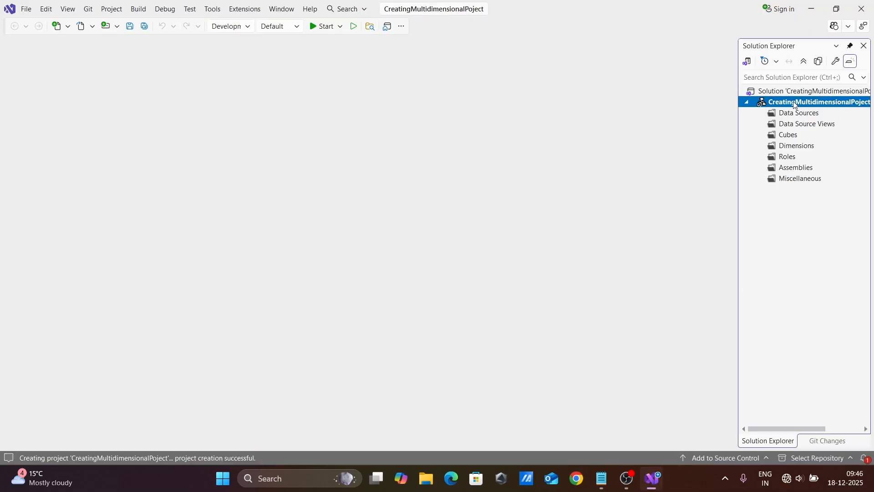
Start a new data source in the project based on the existing localhost.Adam connection
left_click(781, 112)
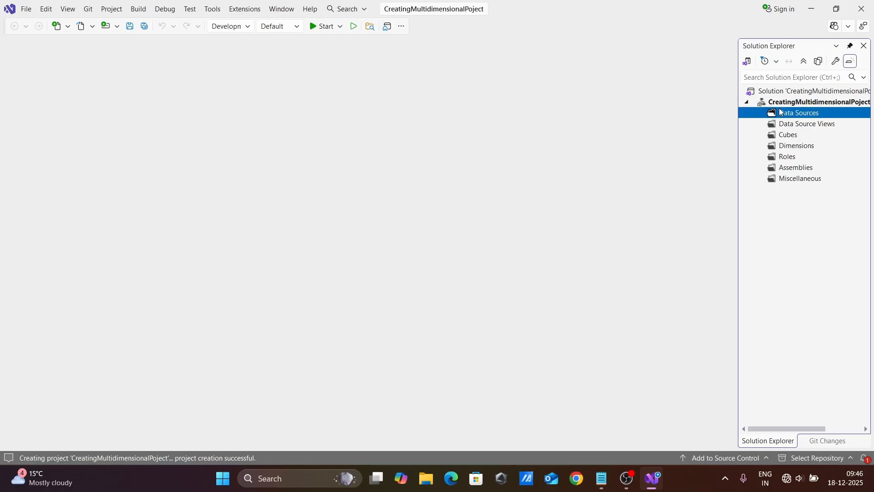
right_click(781, 112)
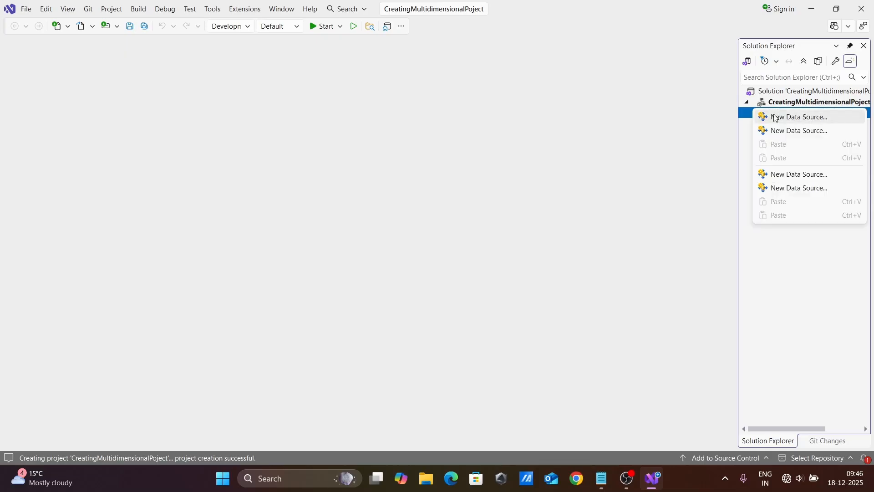
left_click(781, 116)
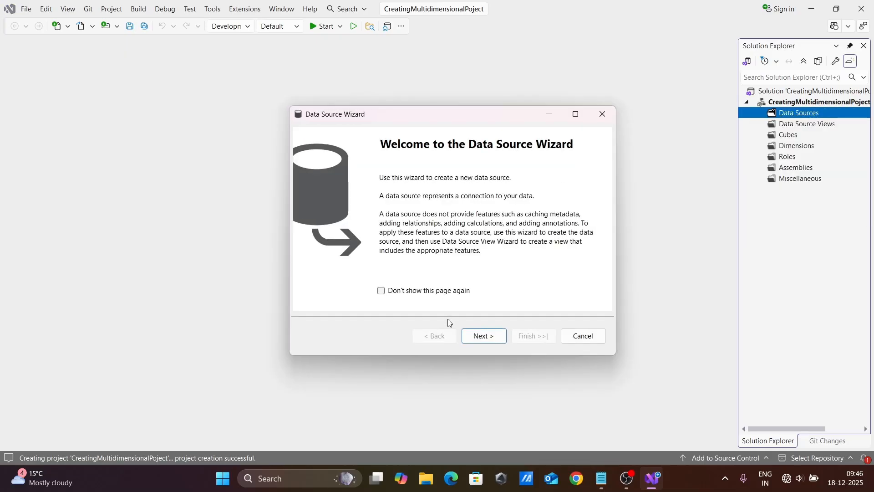
left_click(492, 336)
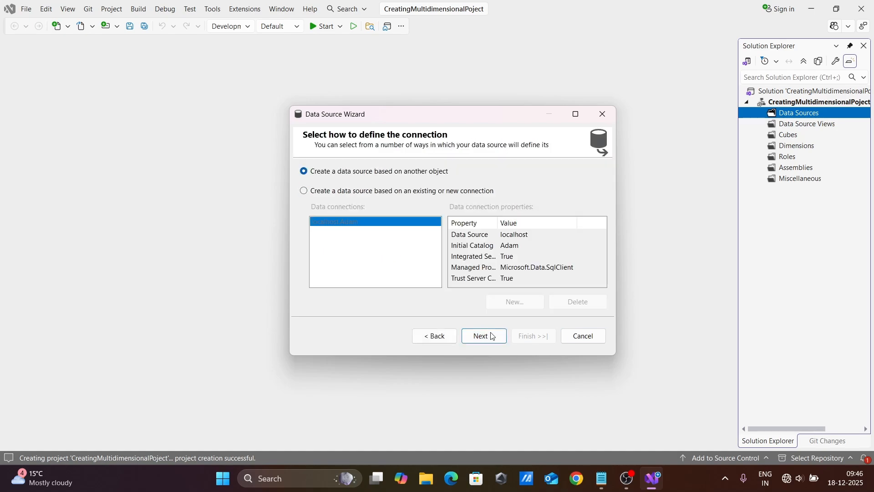
left_click(339, 194)
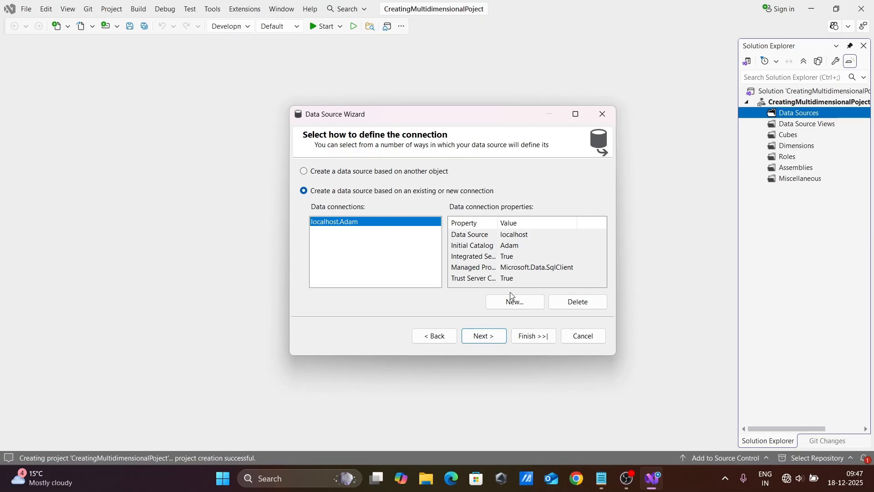
left_click(482, 336)
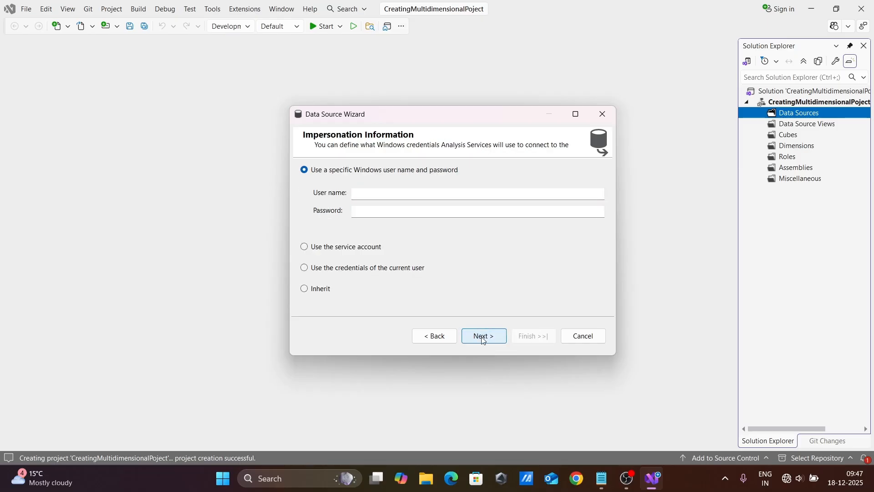
Set the data source's impersonation to the service account and finish it with the name Adam
left_click(331, 248)
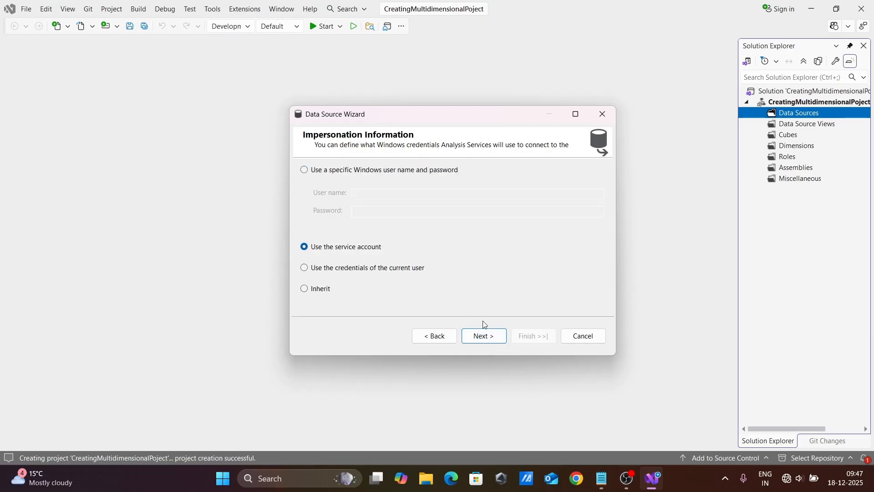
left_click(484, 336)
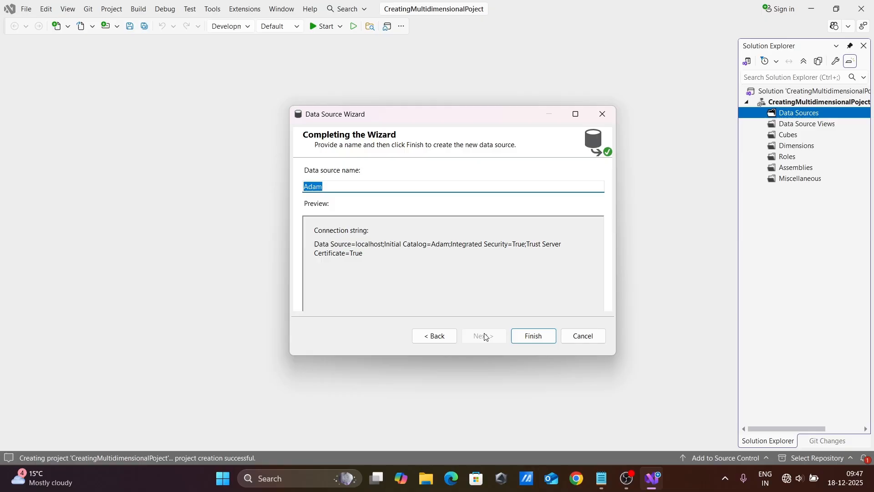
left_click(533, 337)
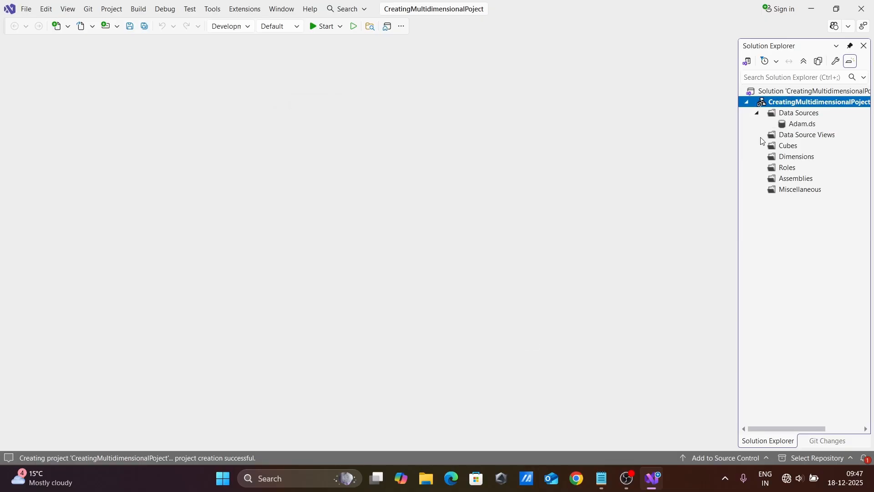
Start a new data source view that uses the Adam relational data source
left_click(798, 137)
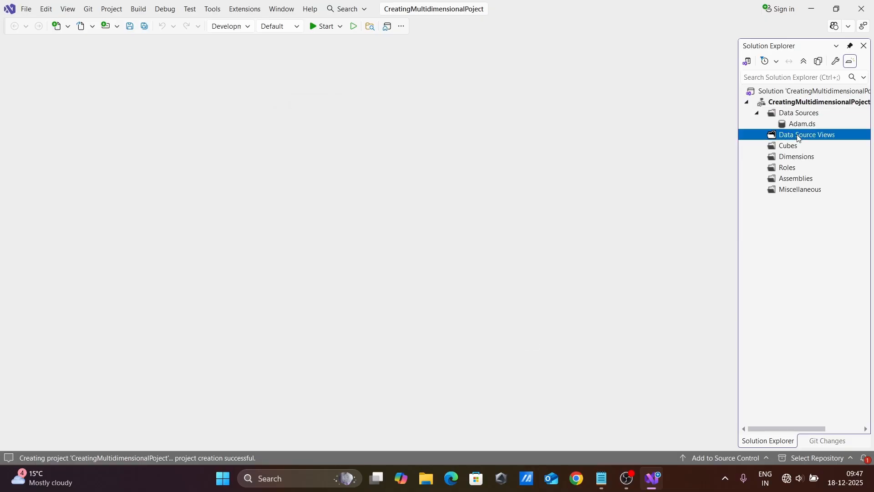
right_click(798, 136)
left_click(767, 144)
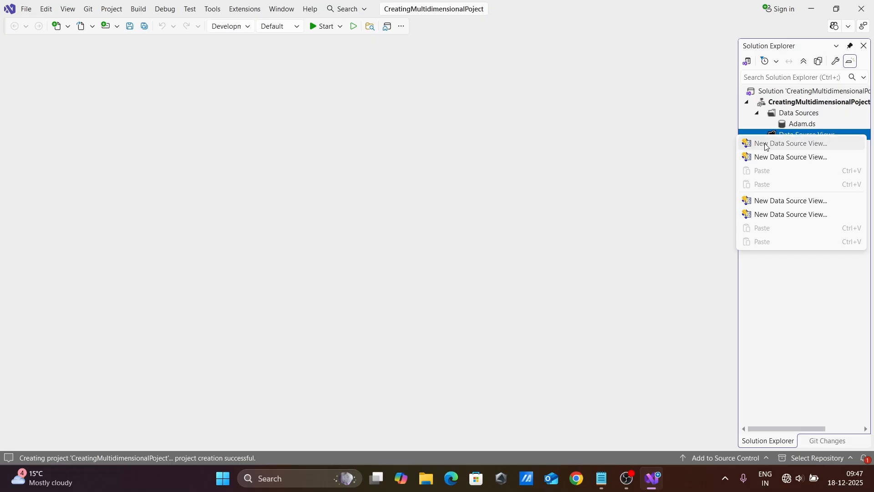
left_click(485, 340)
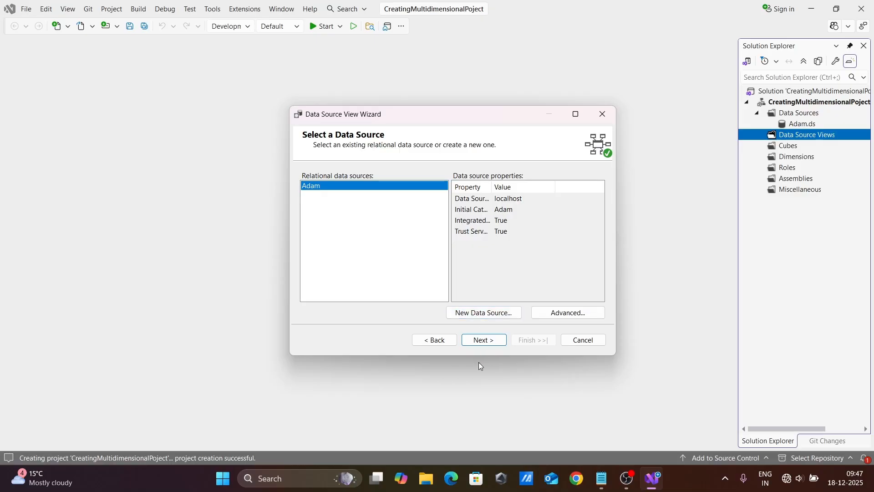
left_click(474, 340)
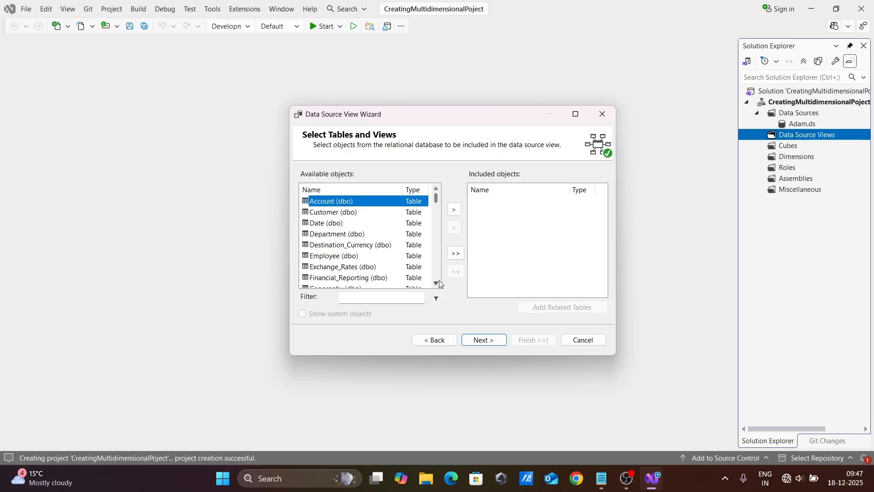
Include all HR and SCOTT schema tables, from COUNTRIES (HR) through SALGRADE (SCOTT), in the data source view
left_click_drag(435, 282, 435, 285)
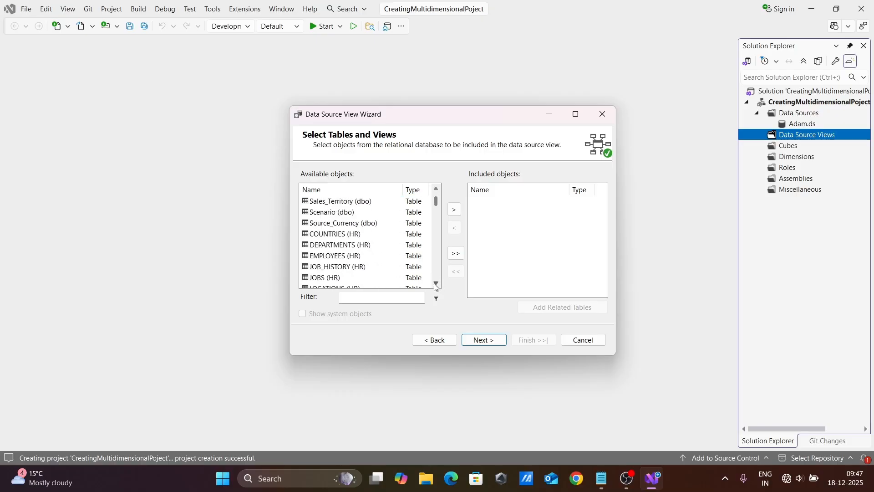
left_click(330, 238)
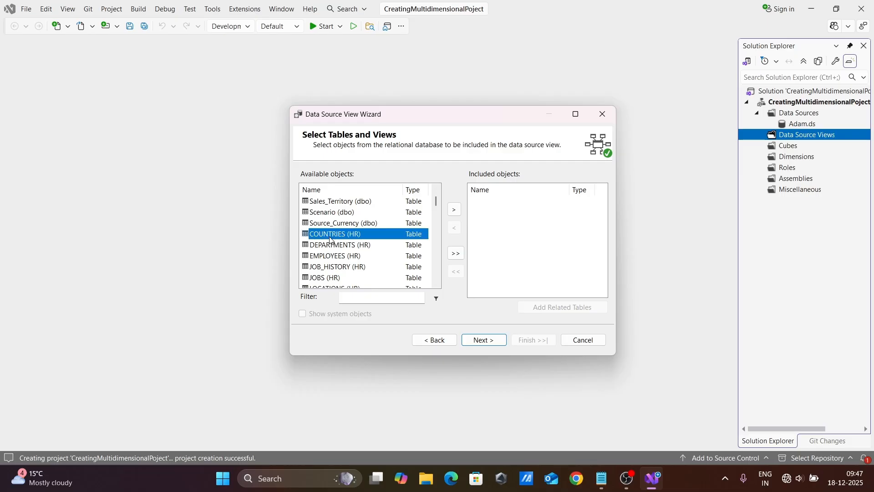
key("shift+Down")
key("shift+Down")
key("shift+Down")
key("shift+Down")
key("shift+Down")
key("shift+Down")
key("shift+Down")
key("shift+Down")
key("shift+Down")
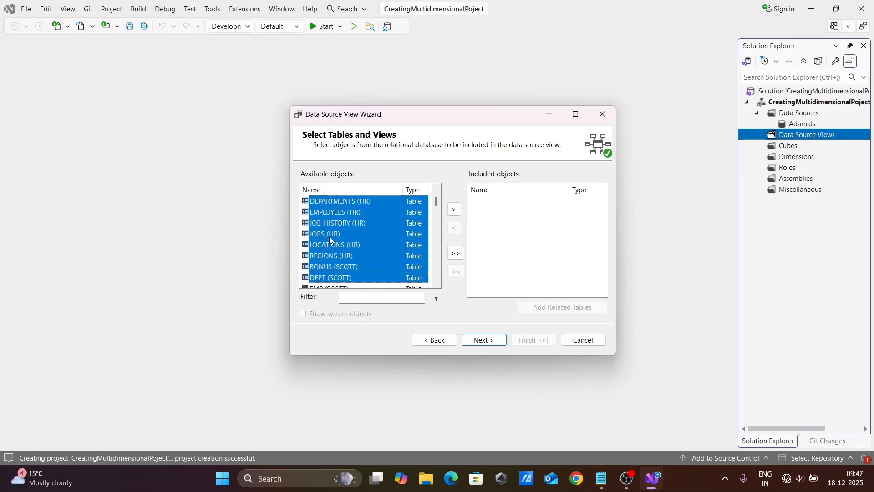
key("shift+Down")
key("shift+Down")
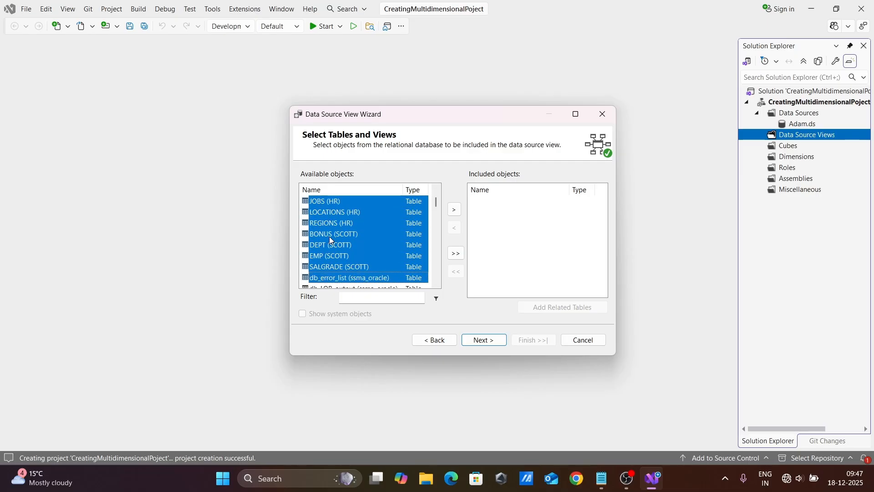
key("shift+Up")
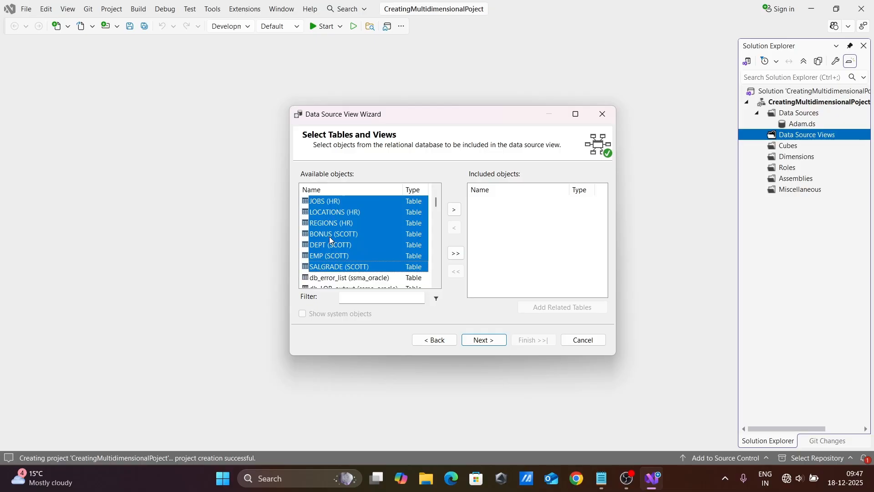
left_click(454, 210)
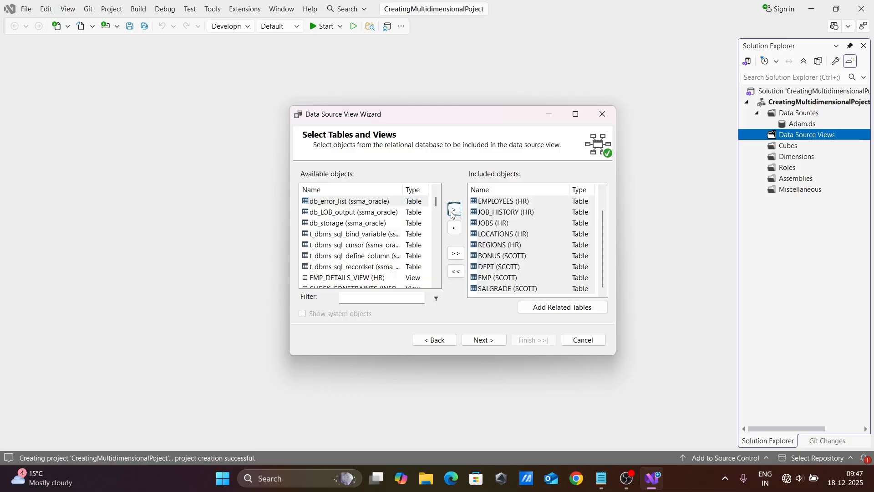
Finish the data source view with the name Adam and open its table diagram in the designer
left_click(481, 340)
left_click(523, 342)
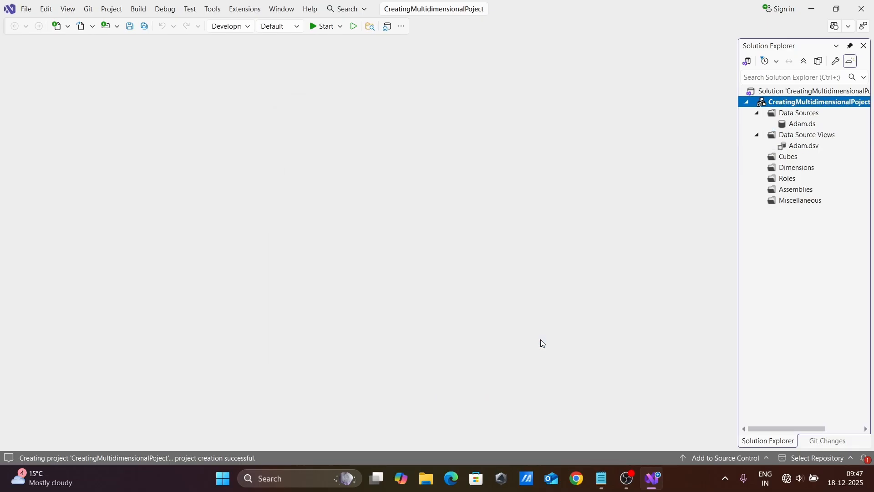
double_click(795, 150)
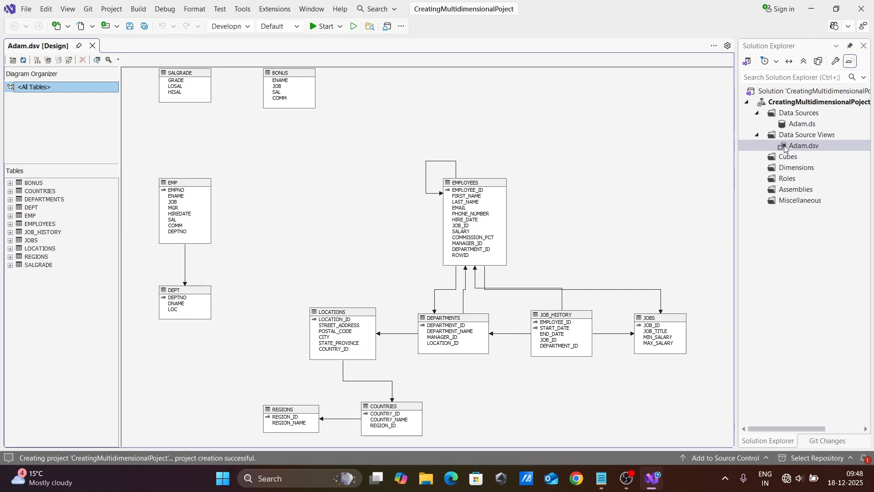
Start a new cube that is built from existing tables
left_click(780, 158)
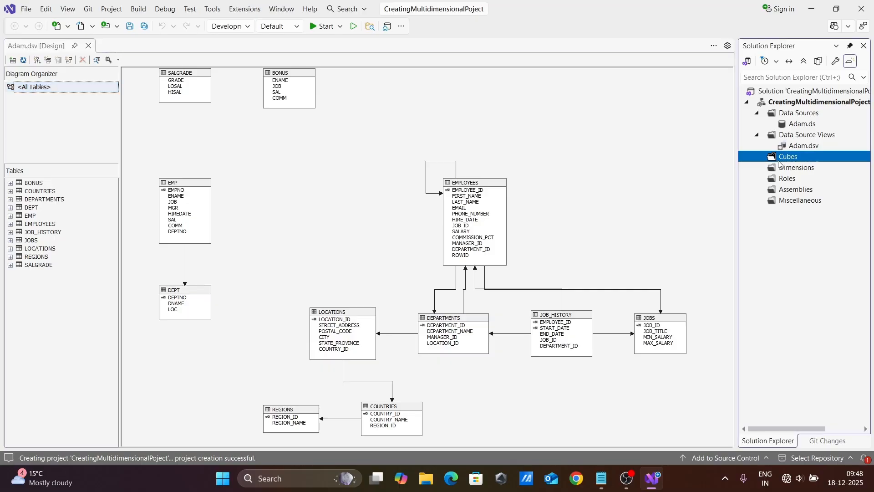
right_click(780, 163)
left_click(790, 170)
left_click(484, 341)
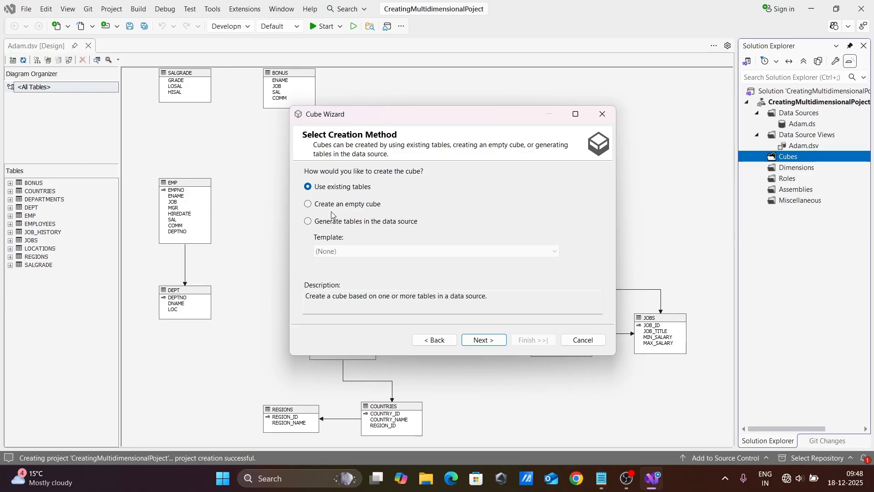
left_click(319, 206)
left_click(321, 221)
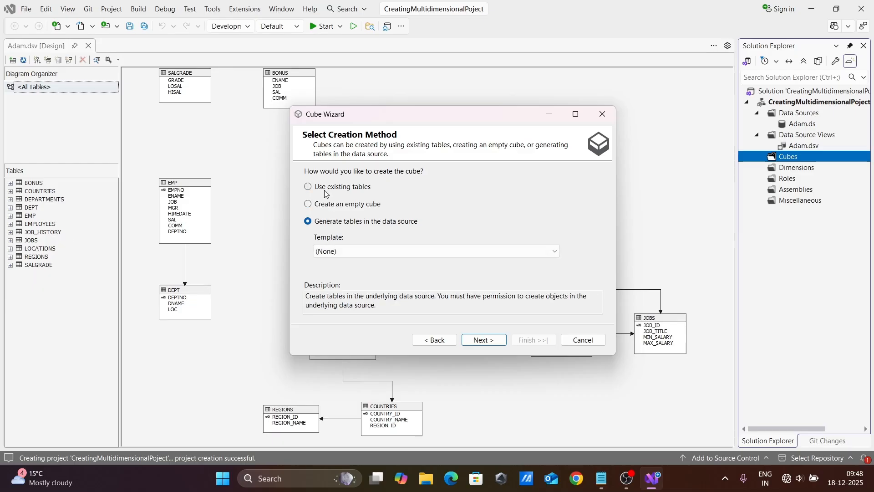
left_click(323, 191)
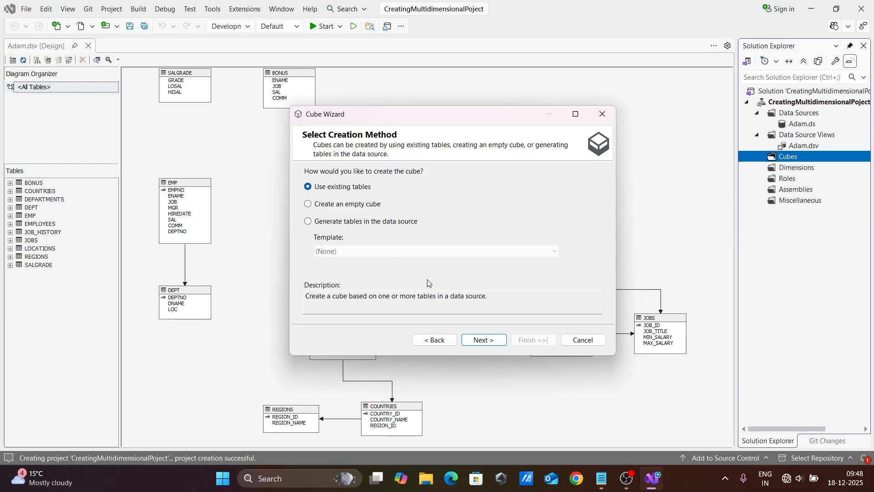
left_click(484, 341)
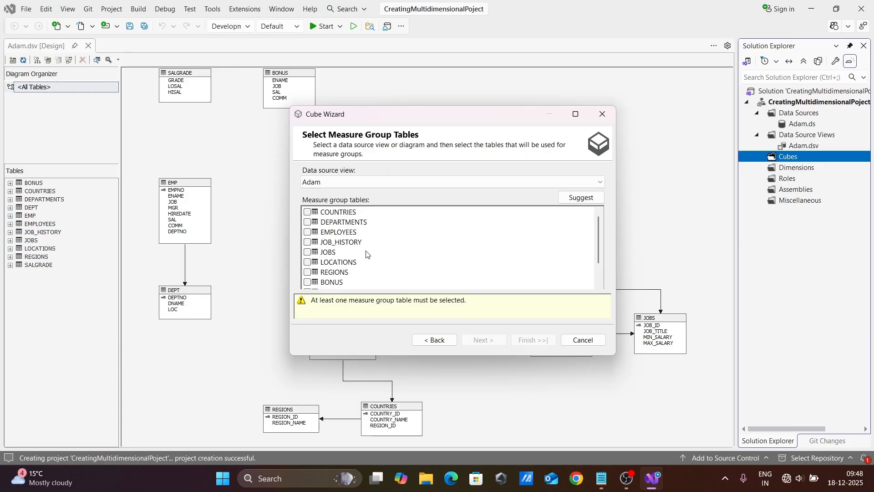
Use the DEPARTMENTS and EMPLOYEES tables as the cube's measure groups and exclude the COMMISSION PCT measure
left_click(307, 213)
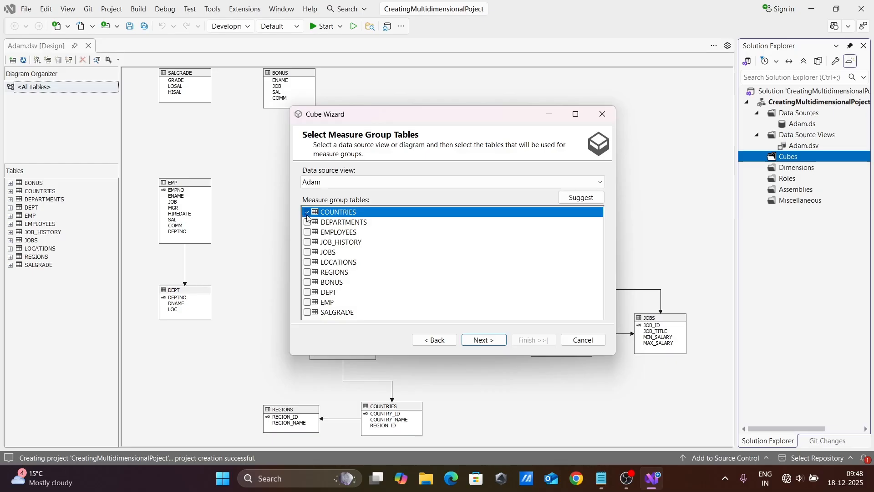
left_click(307, 213)
left_click(308, 232)
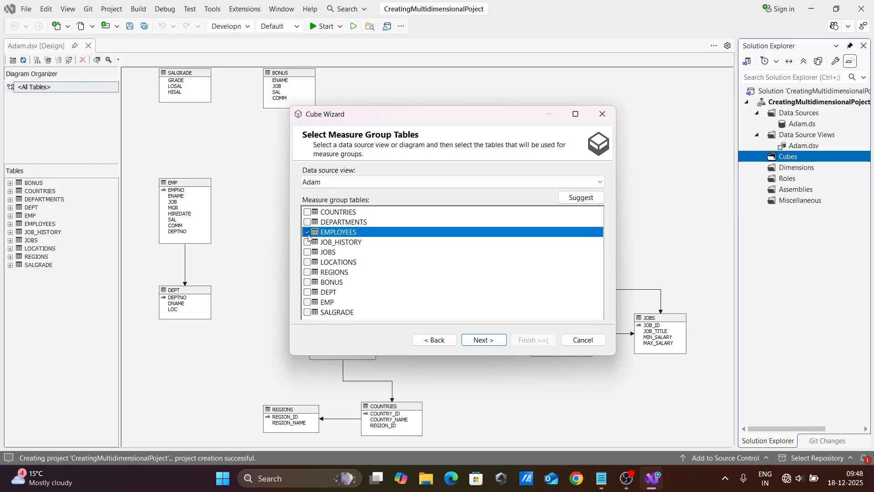
left_click(307, 223)
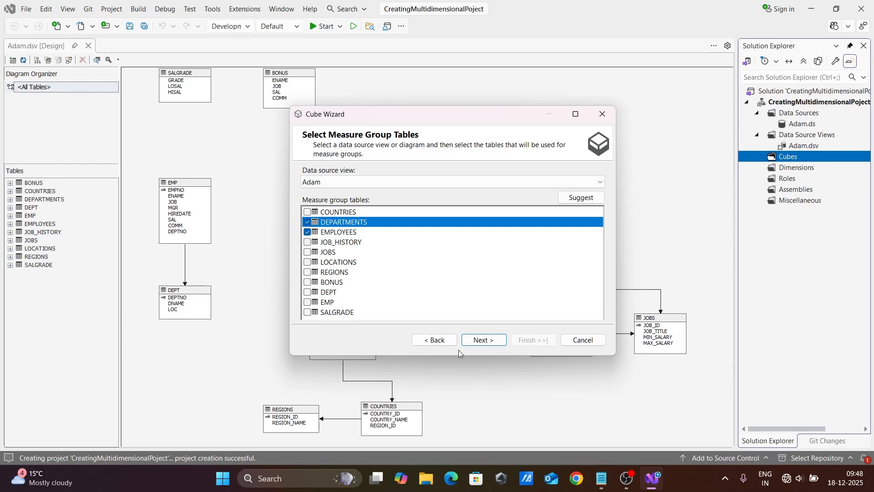
left_click(477, 341)
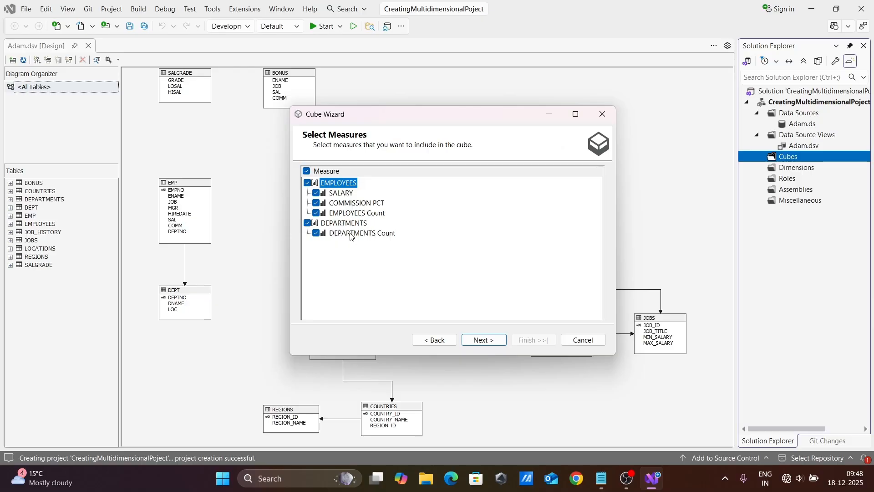
left_click(316, 203)
left_click(484, 340)
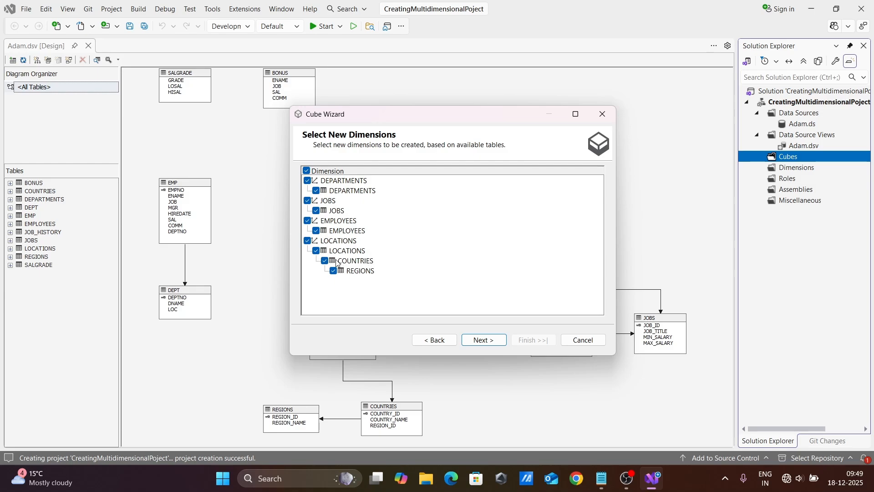
Keep all proposed dimensions, including the REGIONS table under LOCATIONS, and finish the cube with the name Adam
left_click(333, 272)
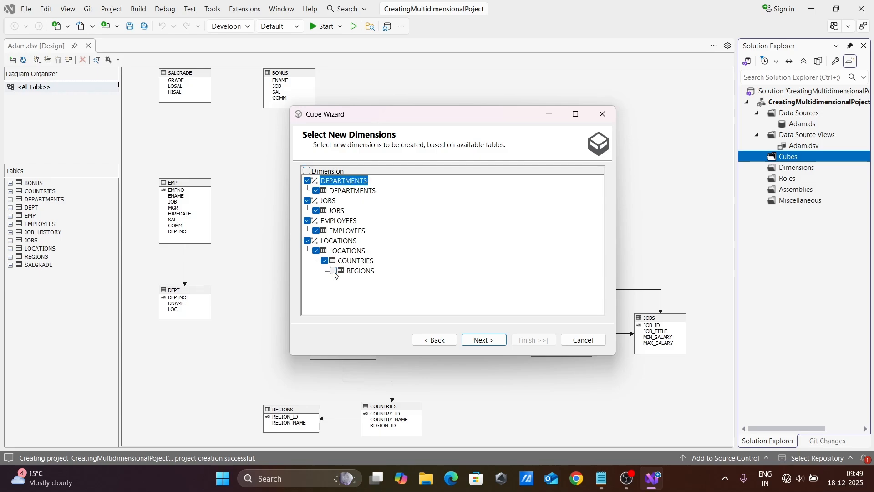
left_click(334, 271)
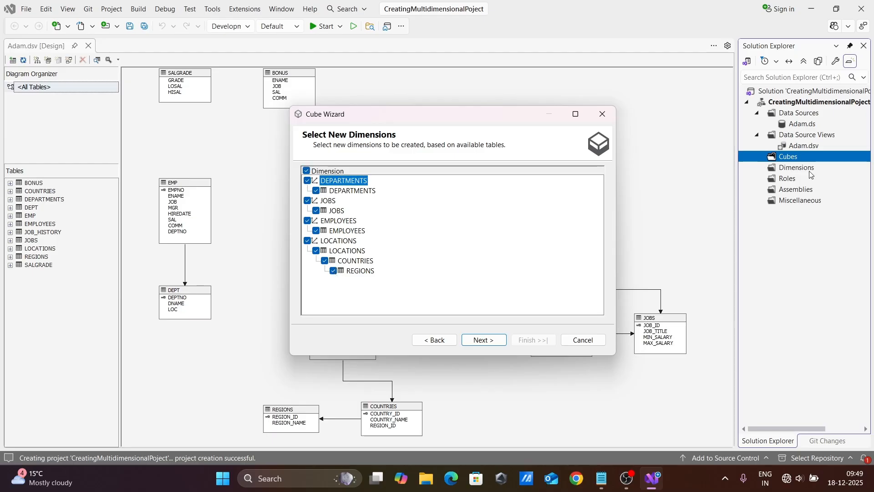
left_click(484, 341)
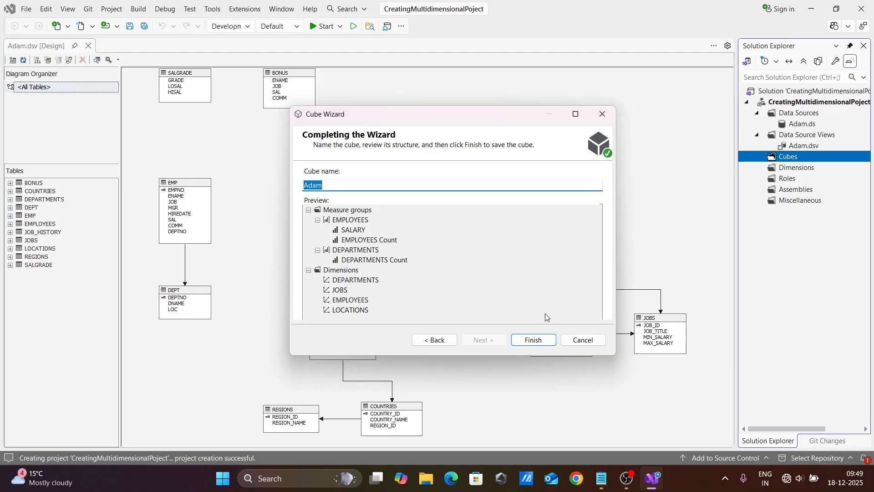
left_click(532, 339)
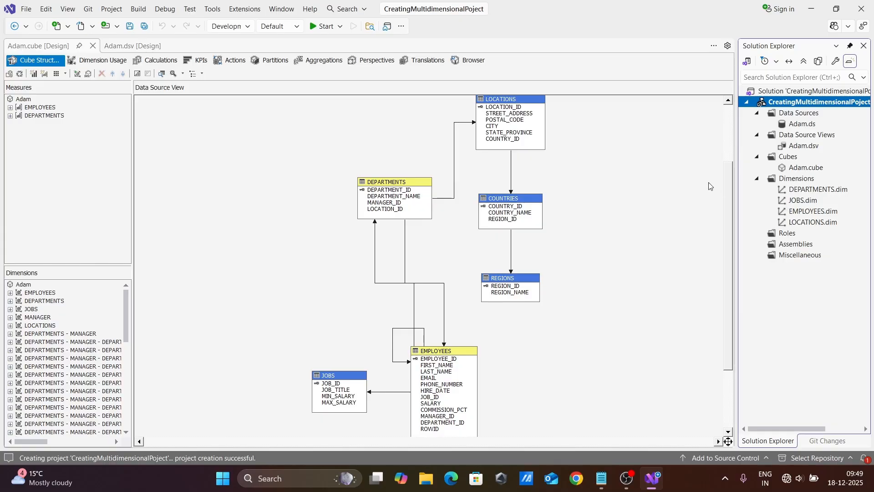
Open the Adam cube and examine the table diagram of its structure
left_click(799, 170)
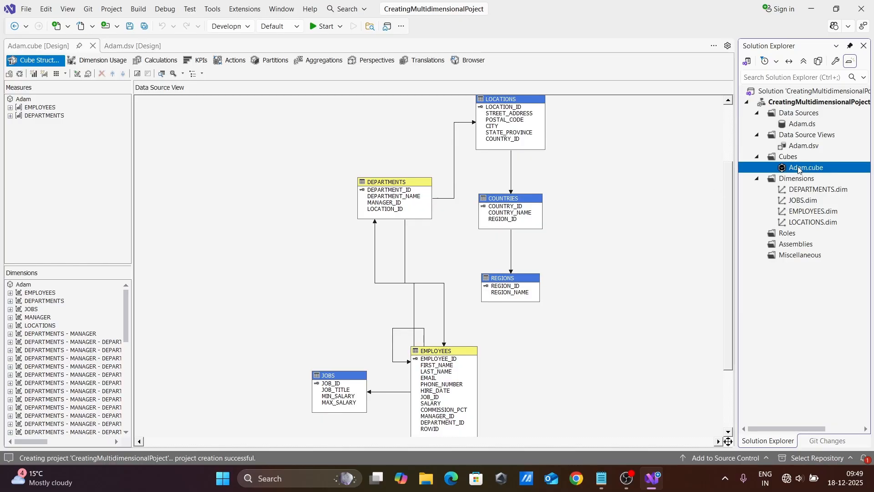
double_click(799, 169)
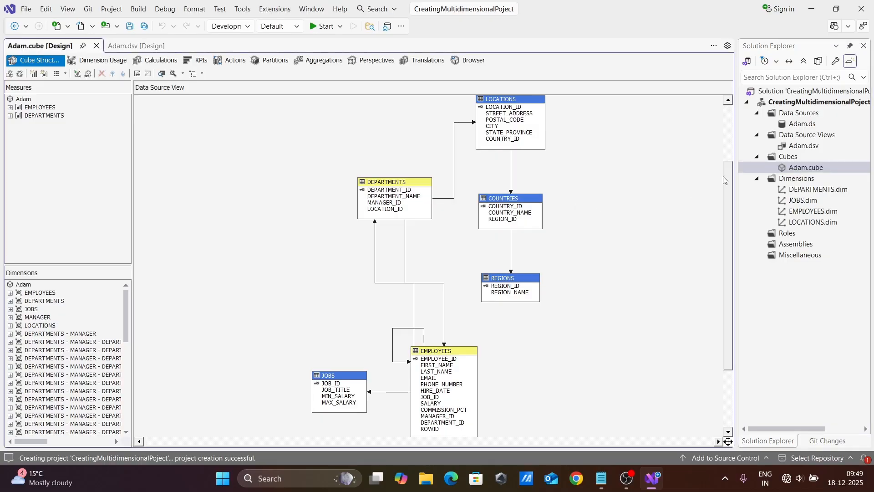
left_click_drag(727, 183, 715, 226)
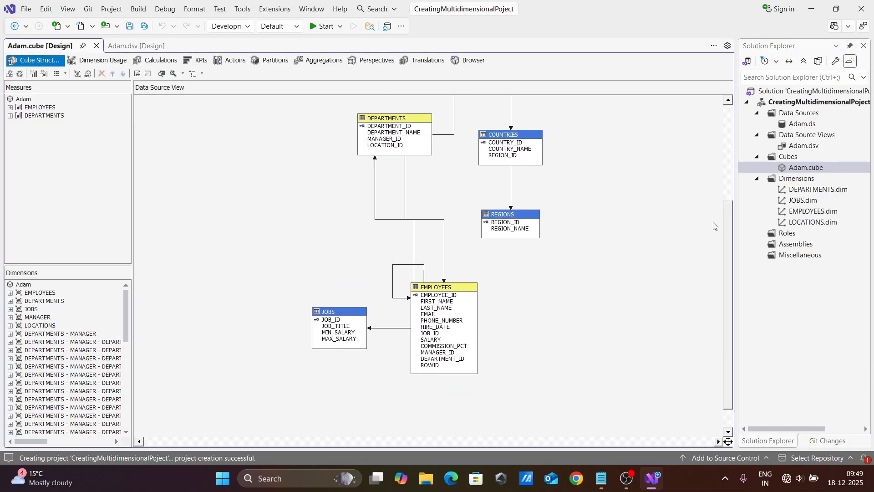
Open the DEPARTMENTS, JOBS and LOCATIONS dimensions in the designer to examine their attributes and source tables
double_click(803, 190)
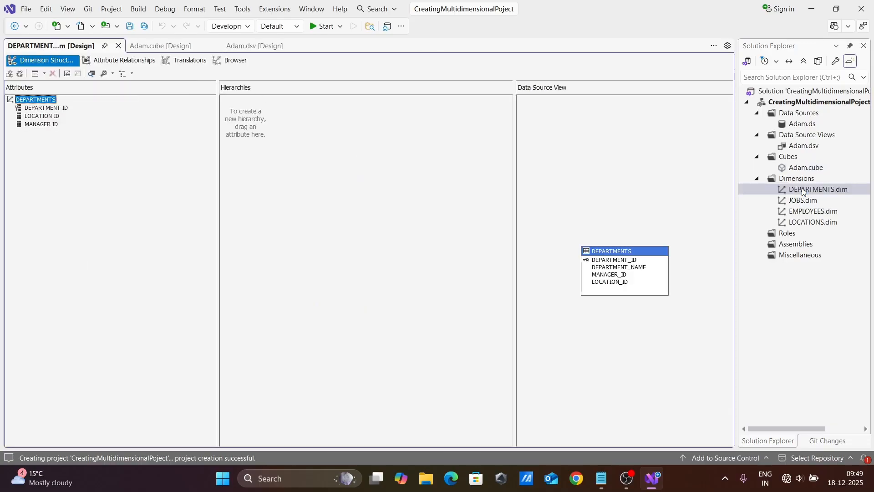
double_click(800, 201)
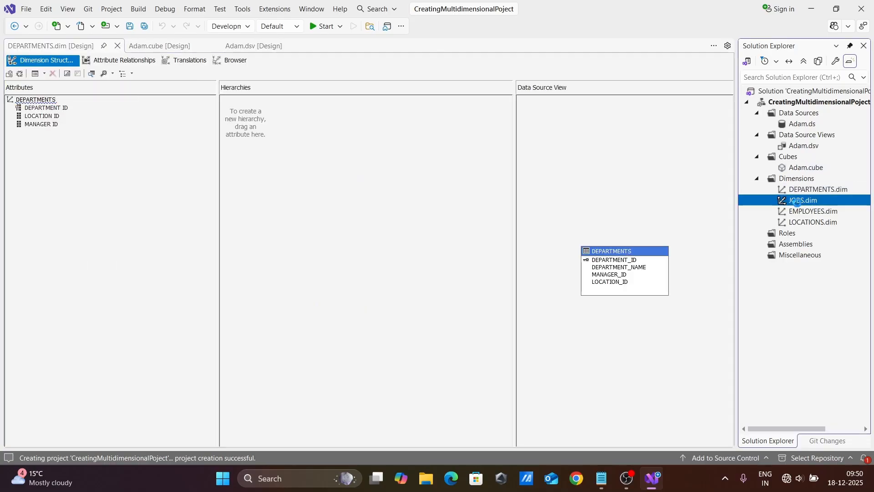
left_click(800, 212)
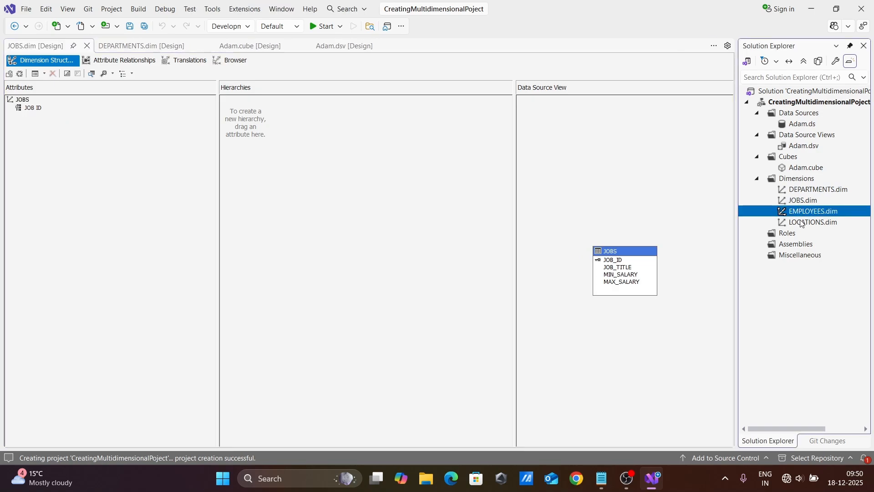
double_click(801, 223)
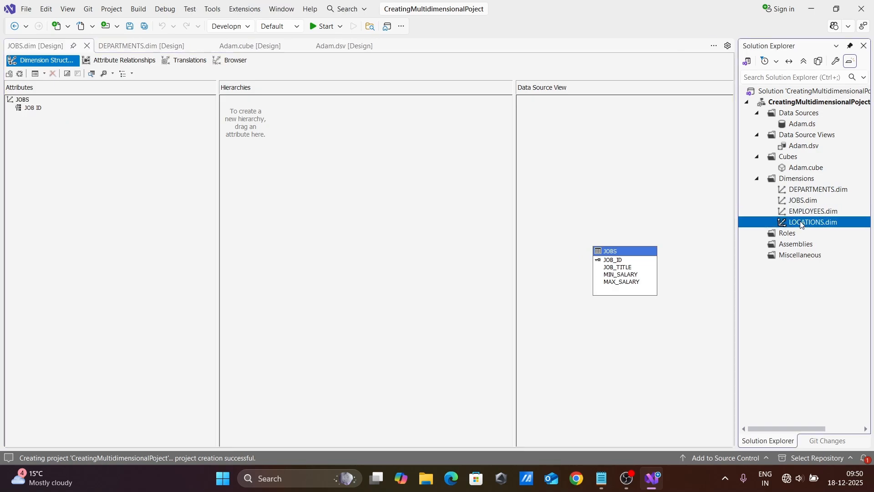
Show the tables related to DEPARTMENTS in the Adam cube's diagram, and display the cube's dimension usage
left_click(793, 168)
right_click(792, 170)
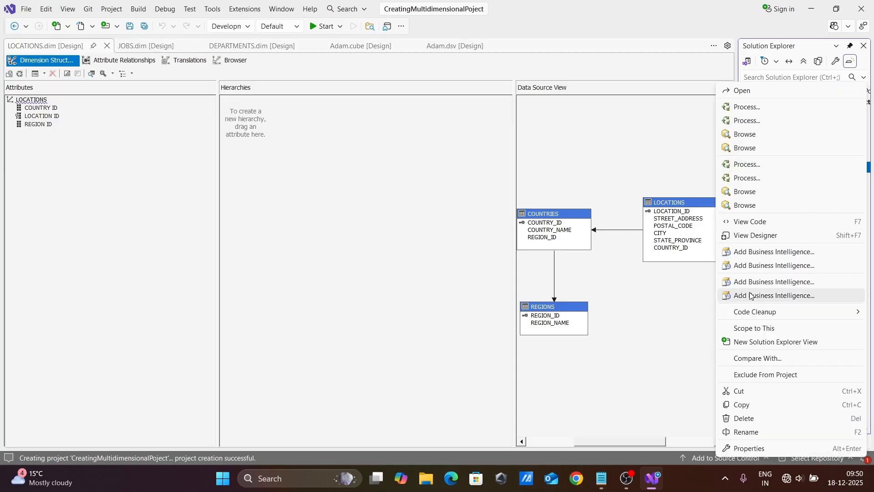
left_click(663, 335)
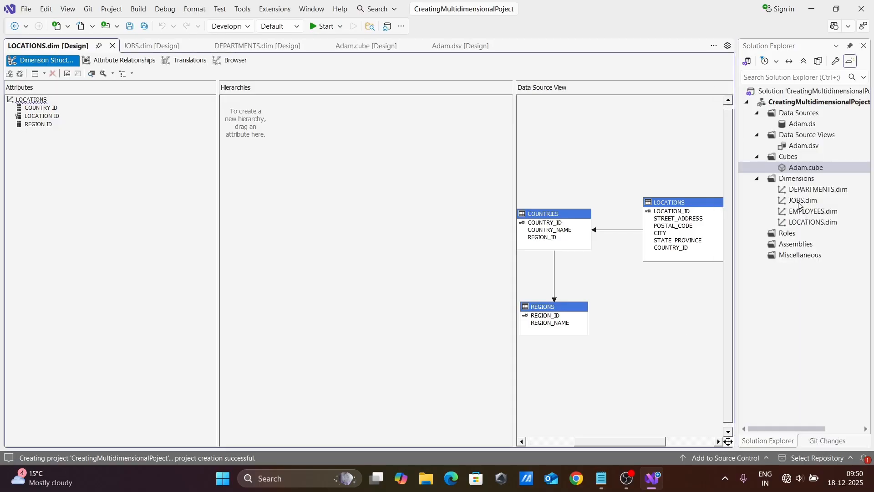
double_click(792, 168)
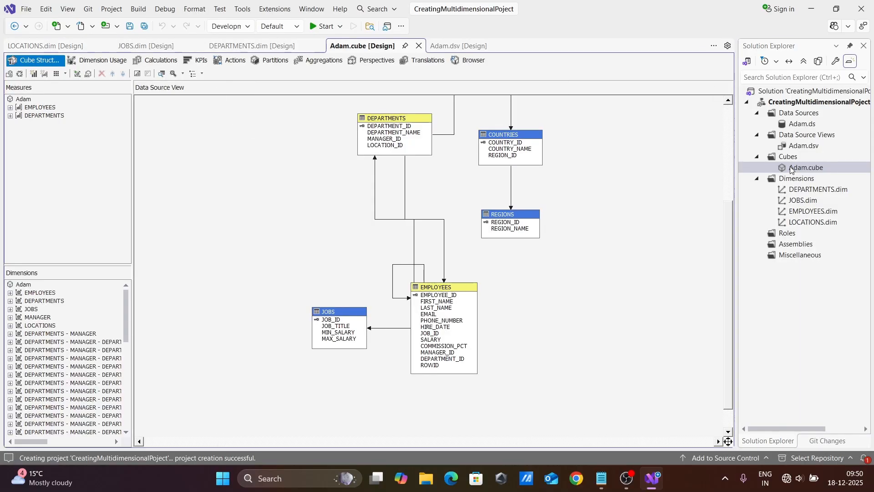
right_click(378, 119)
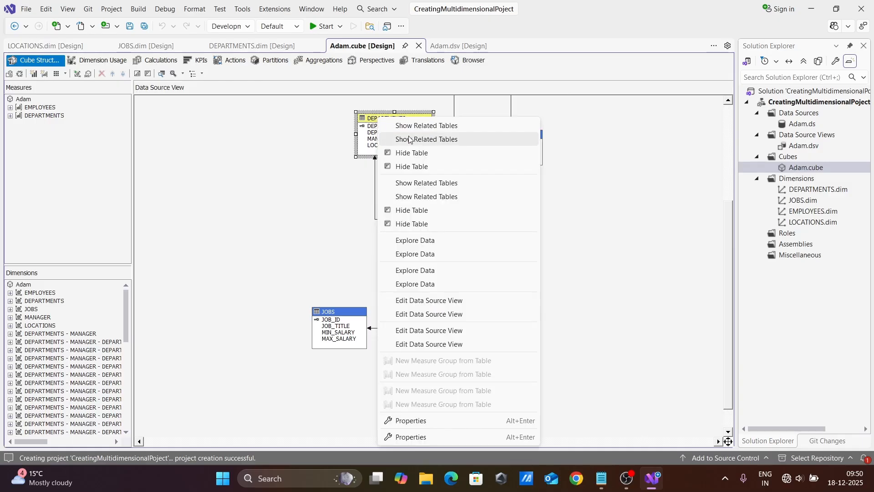
left_click(409, 140)
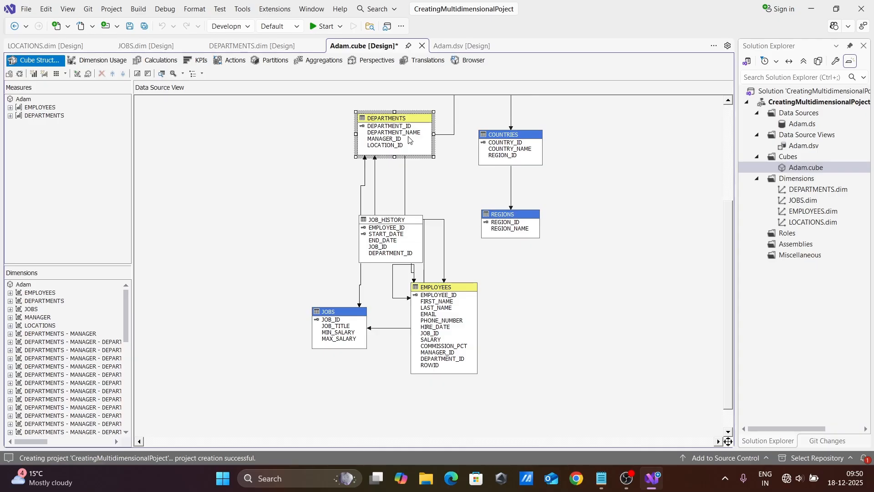
left_click(101, 61)
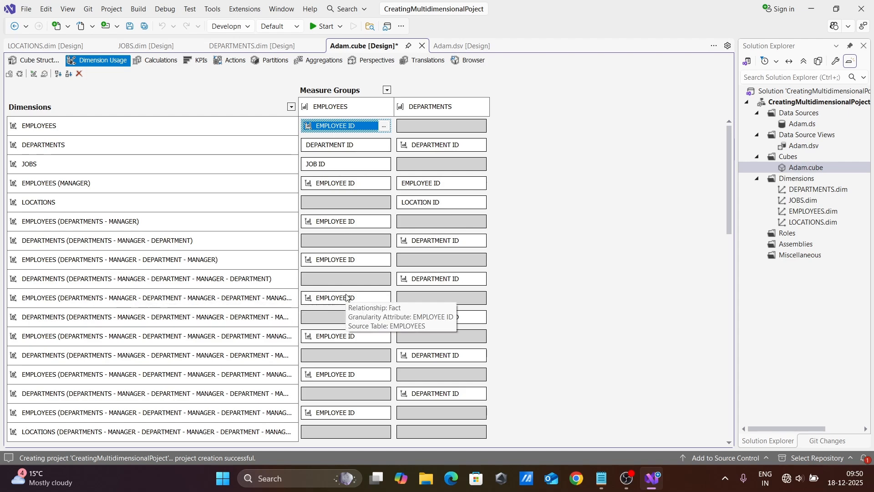
Create an empty cube named Adam 1 on the Adam data source view and open it in the designer
right_click(783, 159)
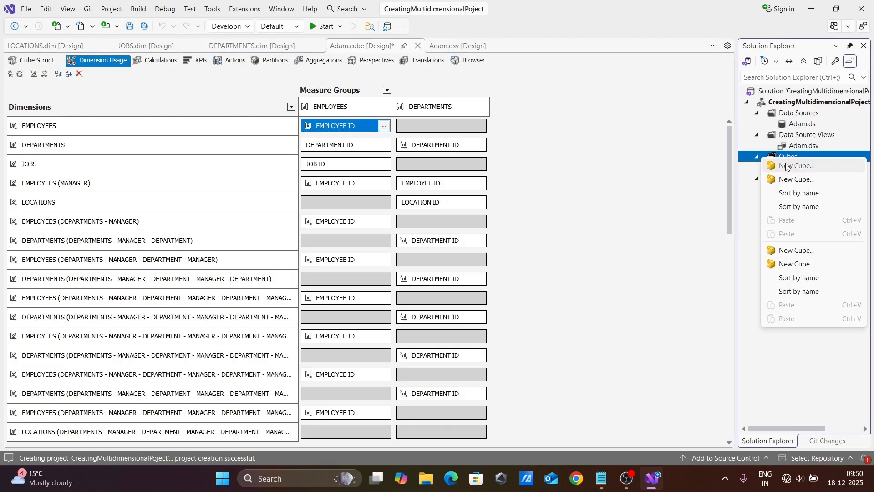
left_click(788, 166)
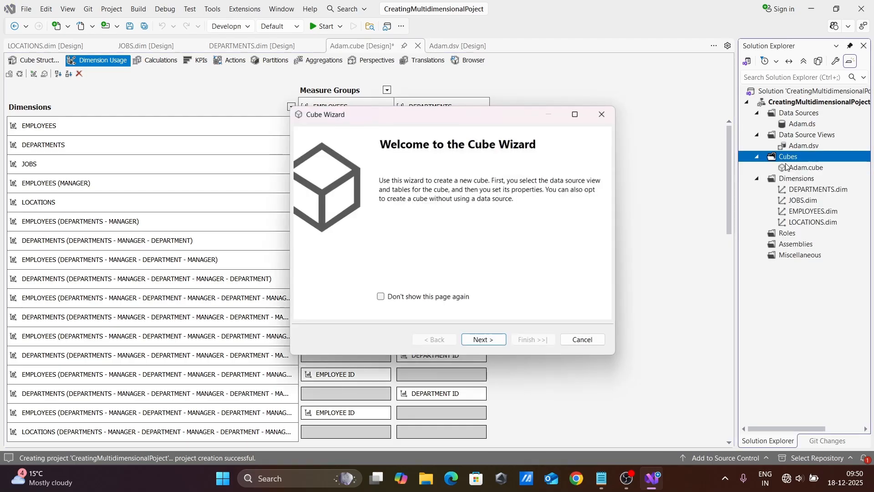
left_click(484, 339)
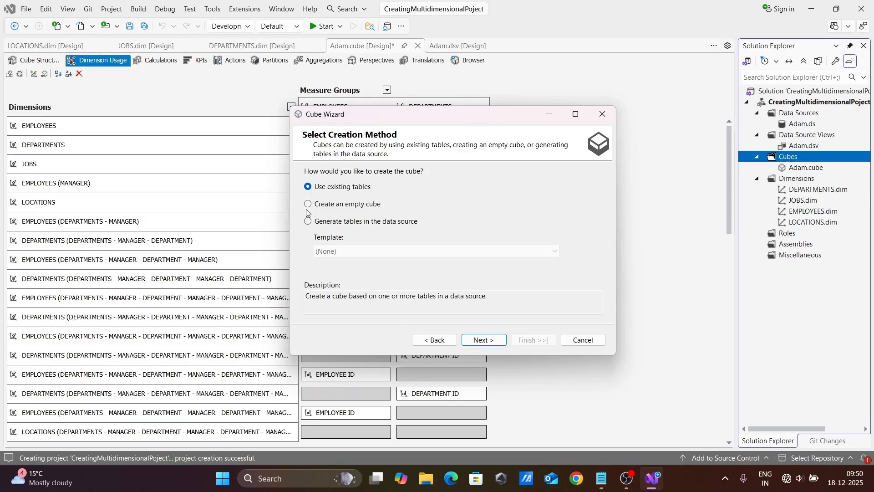
left_click(324, 206)
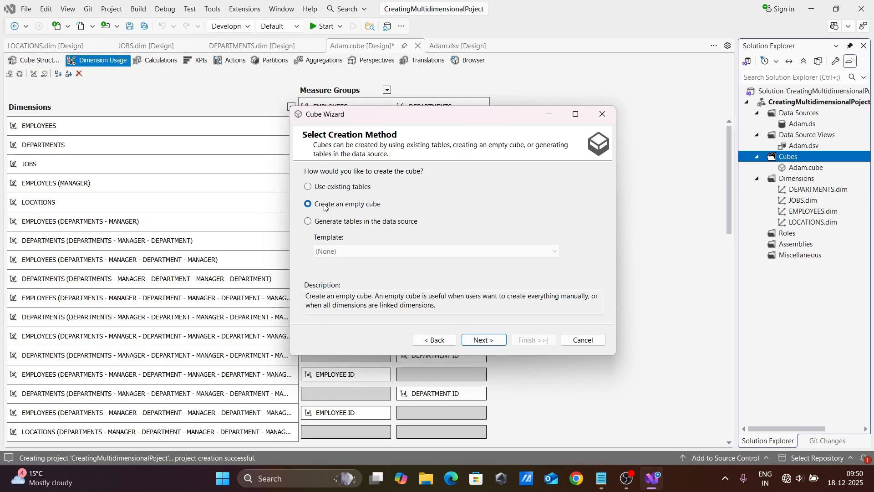
left_click(483, 341)
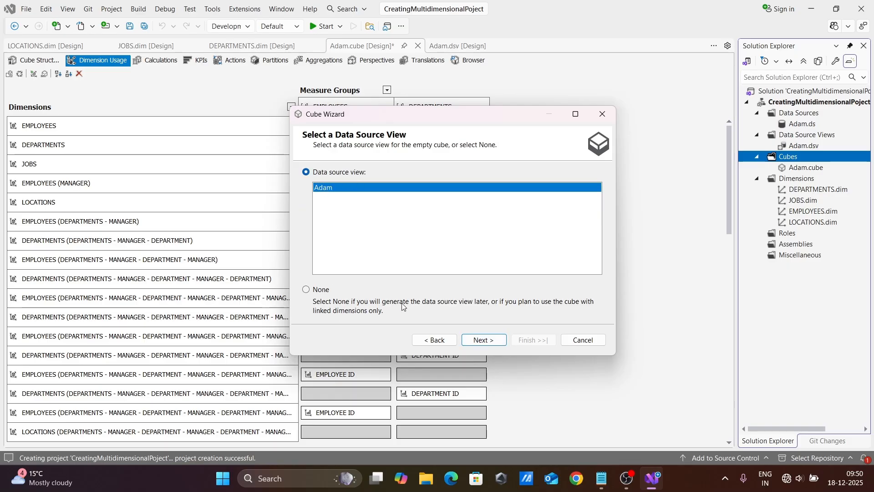
left_click(480, 339)
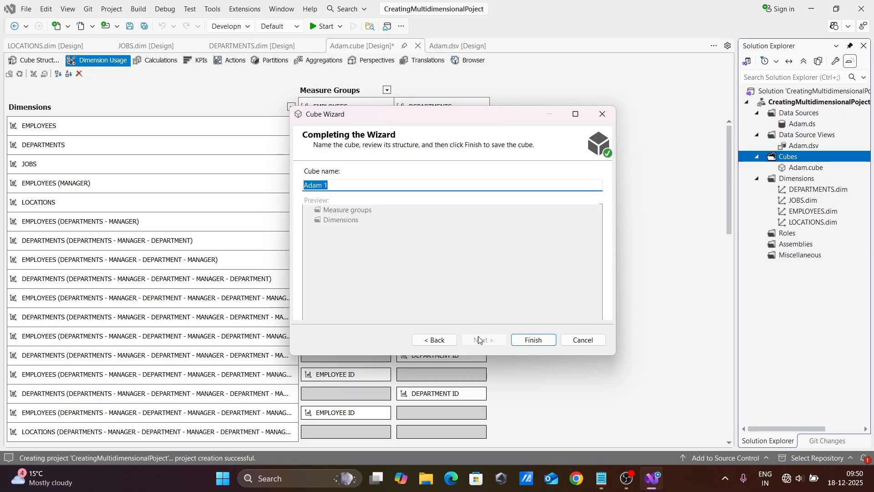
left_click(533, 340)
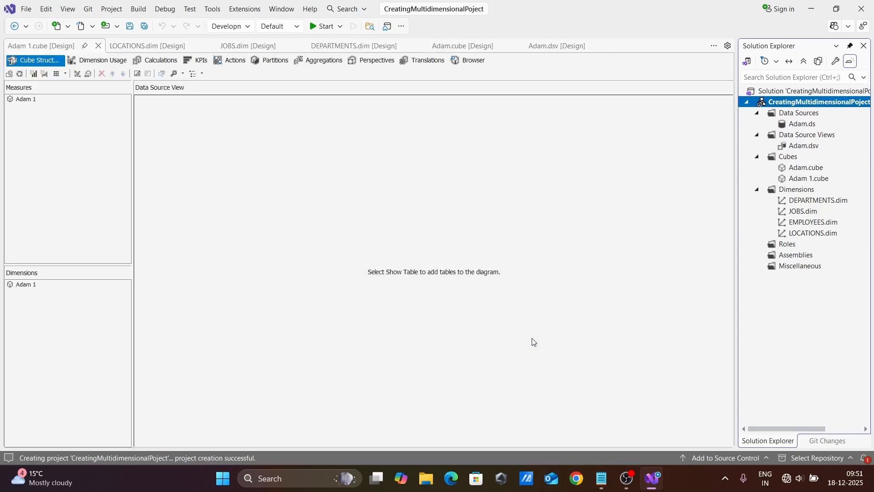
double_click(805, 184)
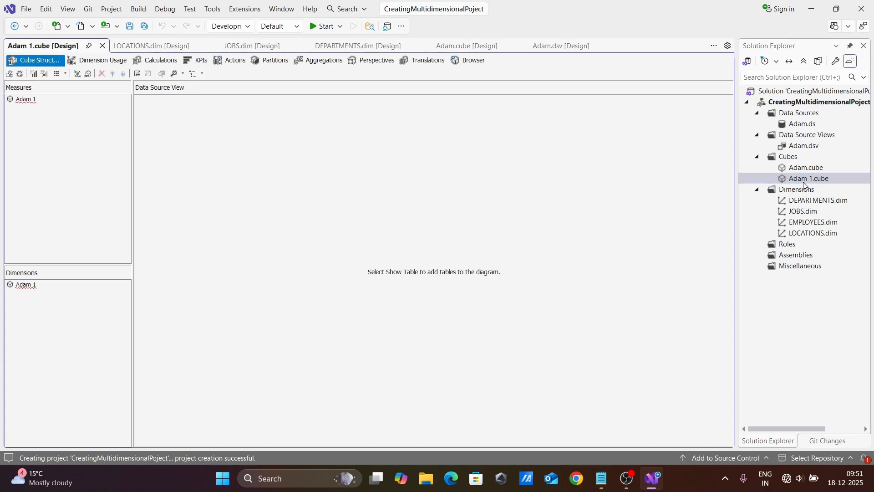
Add the EMP table to the Adam 1 cube's data source view diagram
right_click(312, 175)
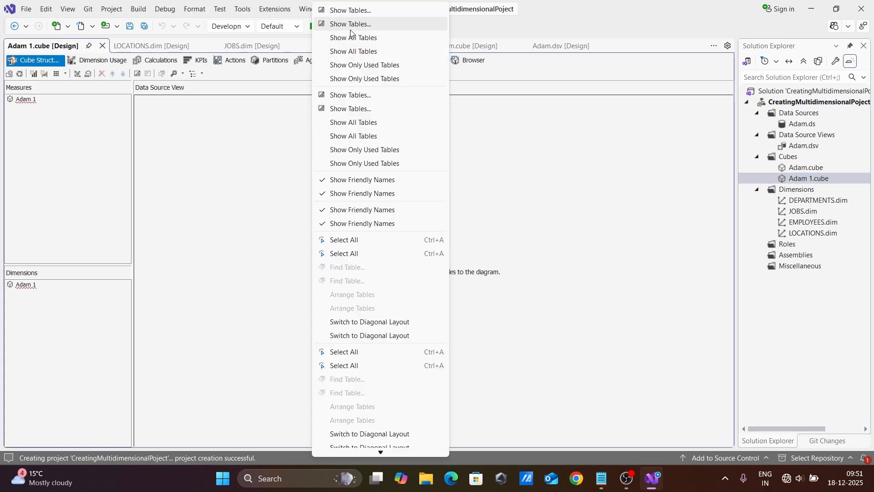
left_click(341, 10)
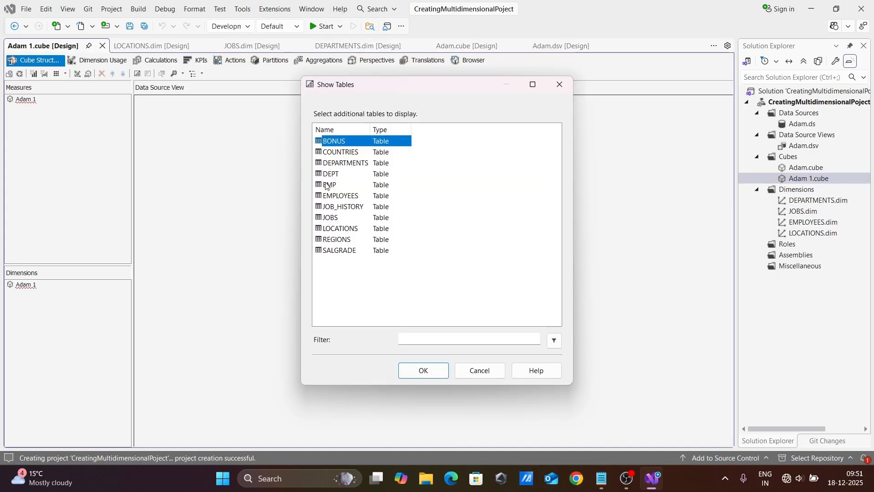
left_click(327, 185)
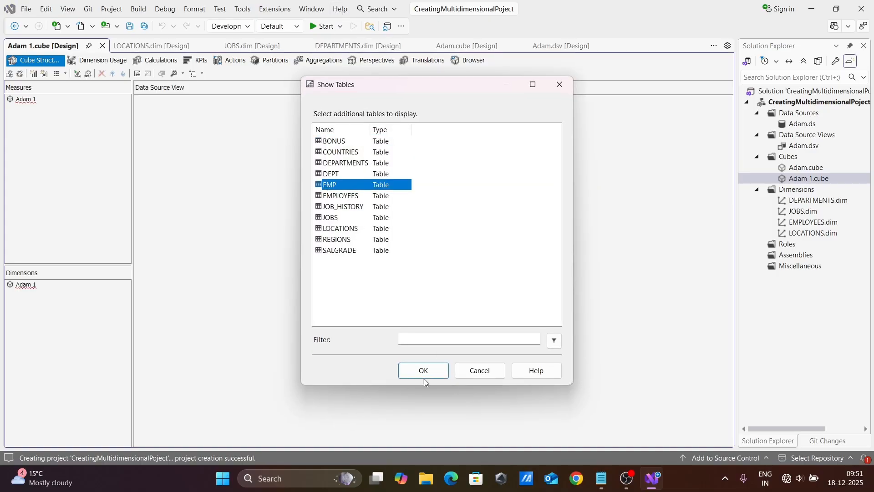
left_click(422, 372)
Add the DEPT table to the Adam 1 diagram and move it clear of the EMP table
right_click(381, 170)
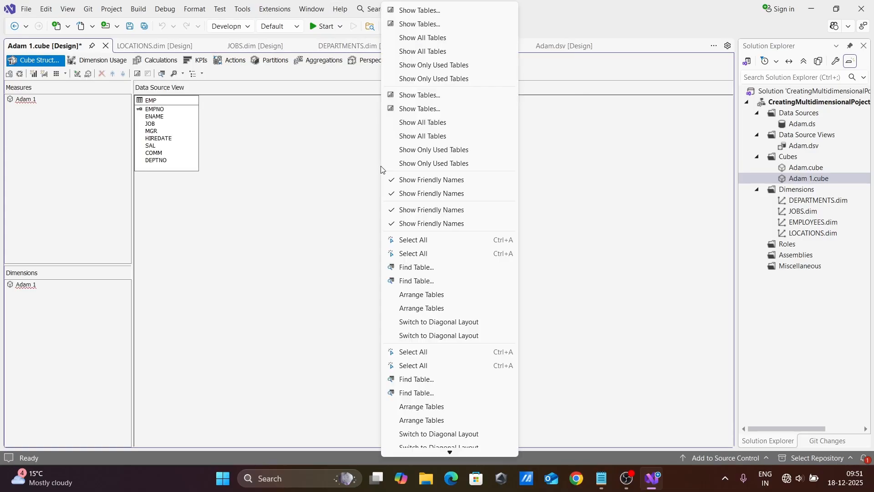
left_click(410, 10)
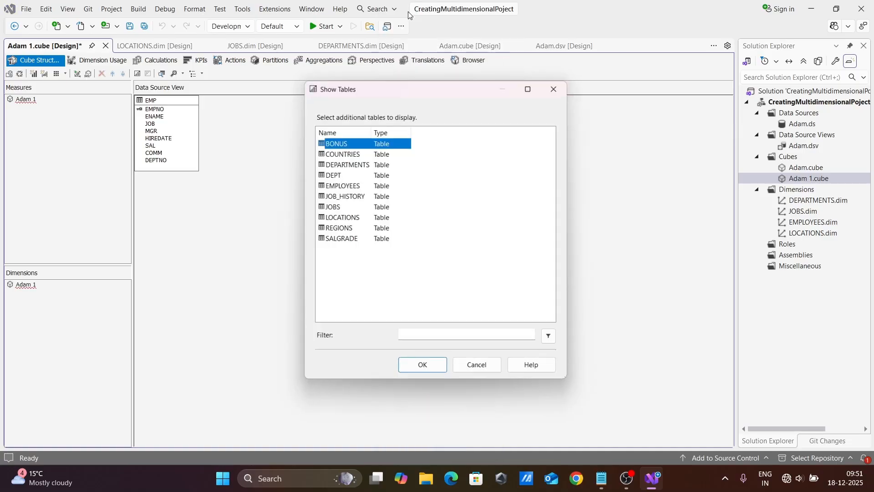
left_click(337, 173)
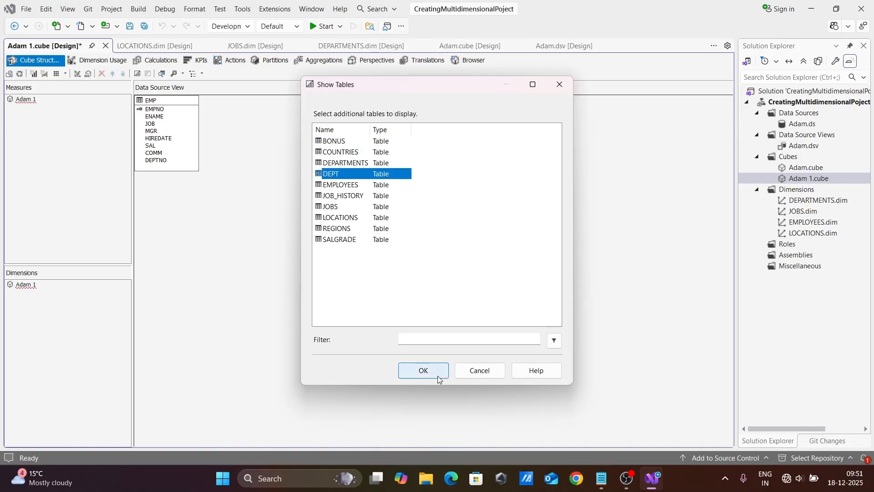
left_click(424, 371)
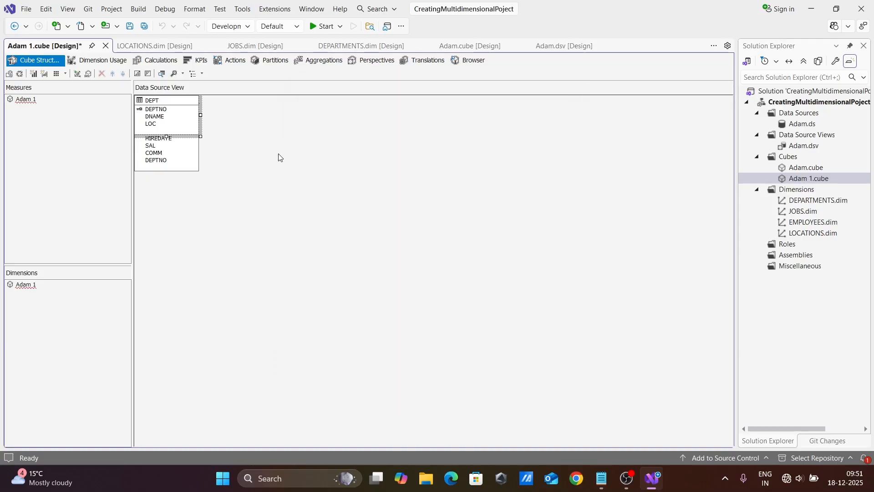
left_click_drag(162, 101, 365, 168)
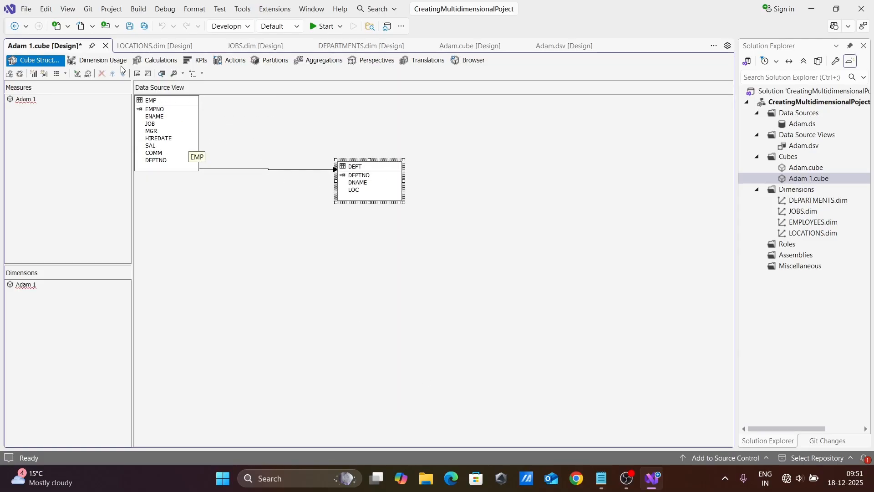
Check the dimensions and measure groups in the Adam 1 cube's dimension usage, and return to the cube structure
left_click(108, 63)
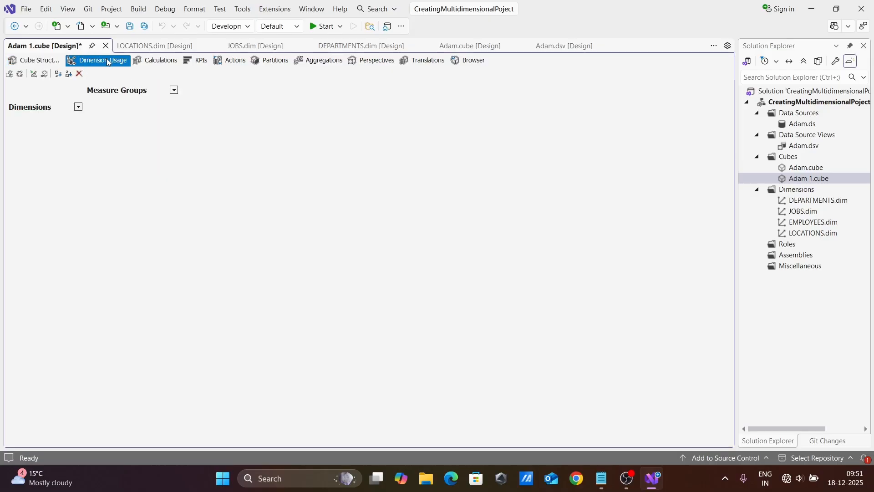
left_click(79, 107)
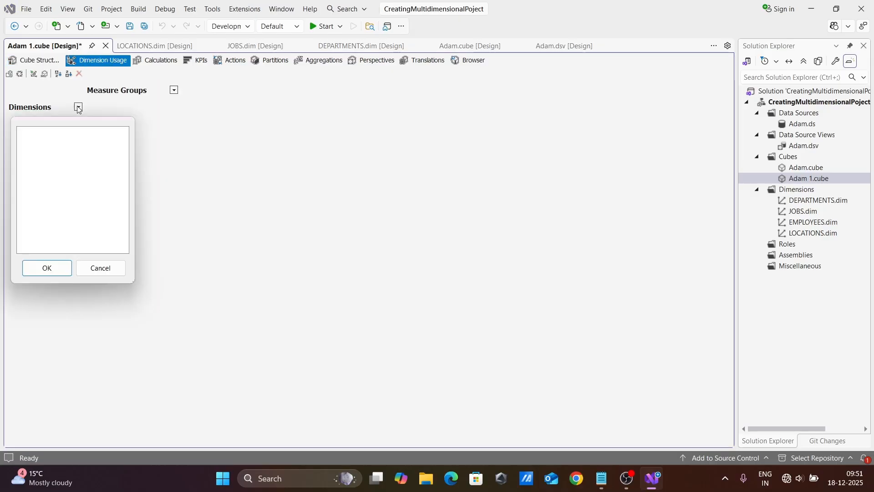
left_click(104, 268)
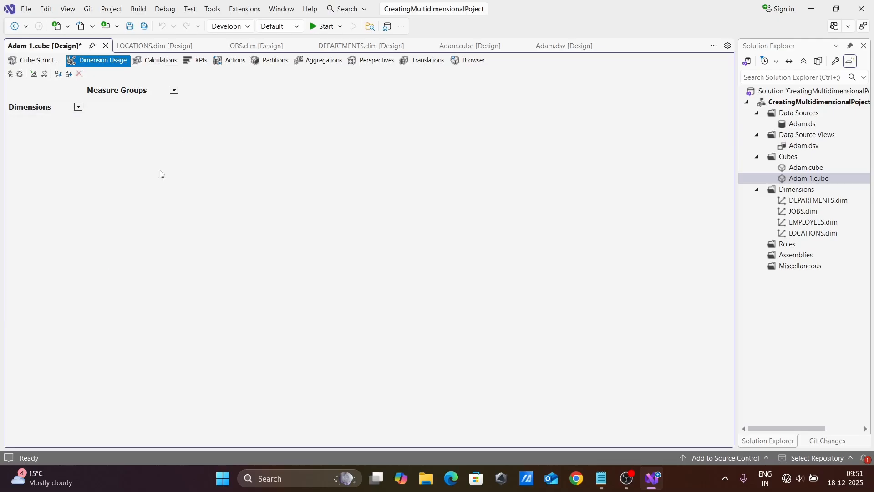
left_click(174, 91)
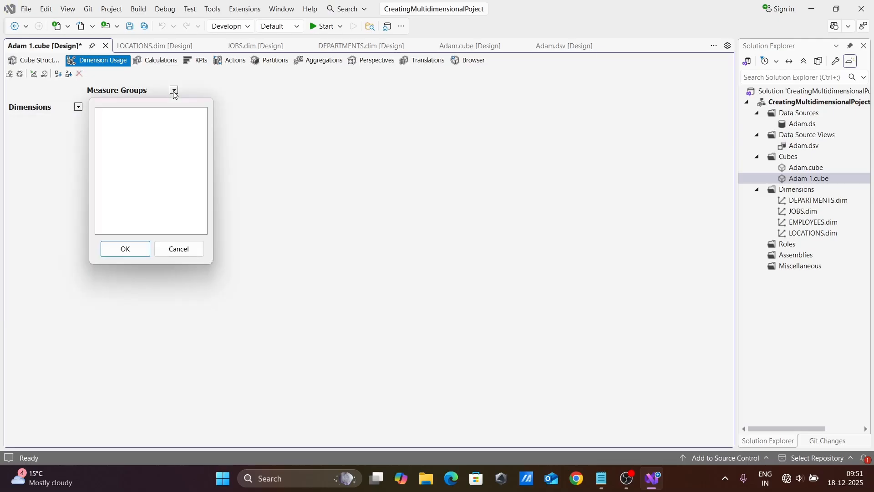
left_click(177, 258)
left_click(40, 62)
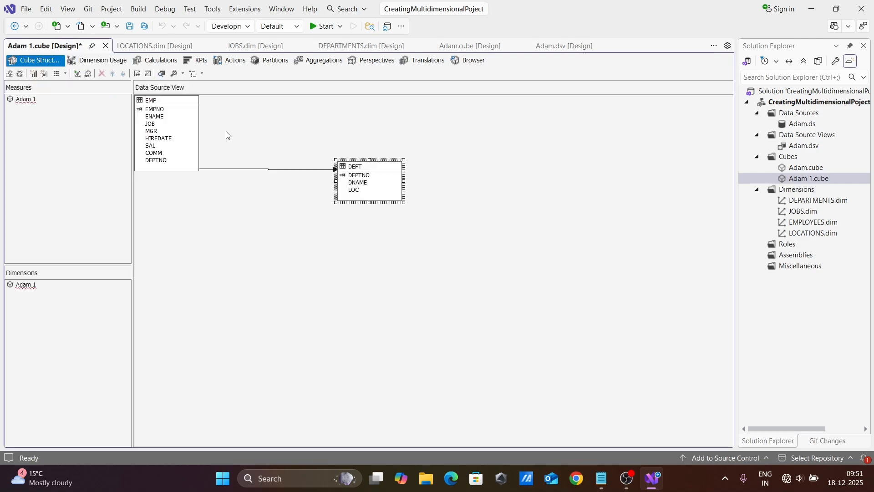
Start a new cube that generates tables in the data source from the Adventure Works Standard Edition template
right_click(791, 159)
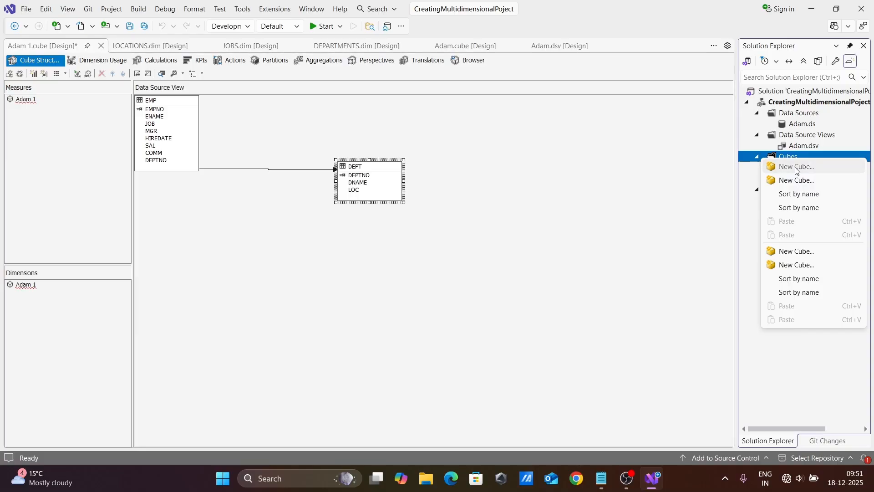
left_click(797, 167)
left_click(482, 343)
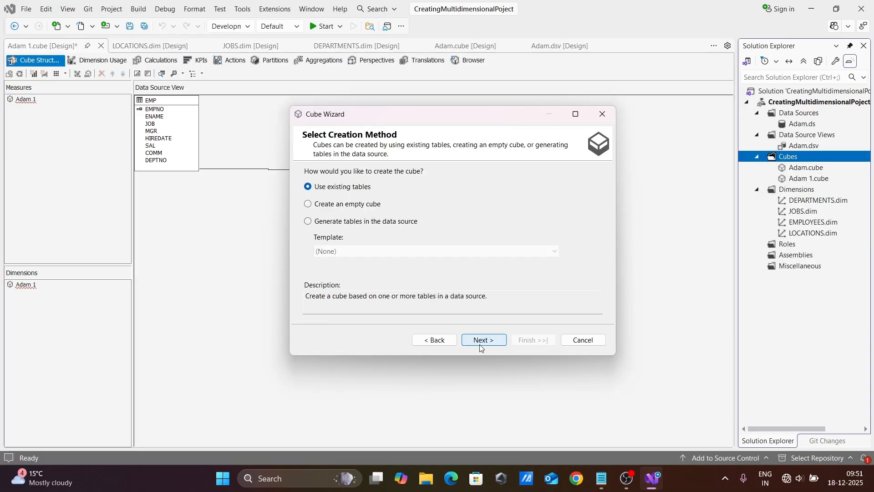
left_click(342, 222)
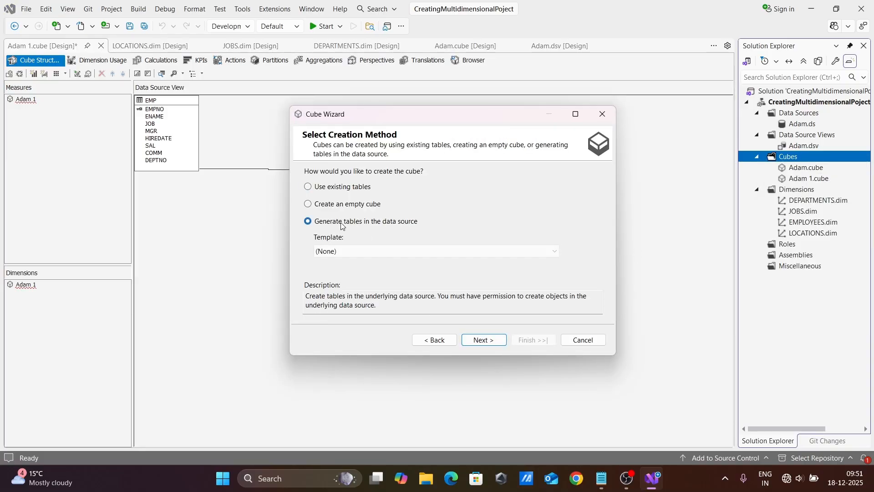
left_click(344, 251)
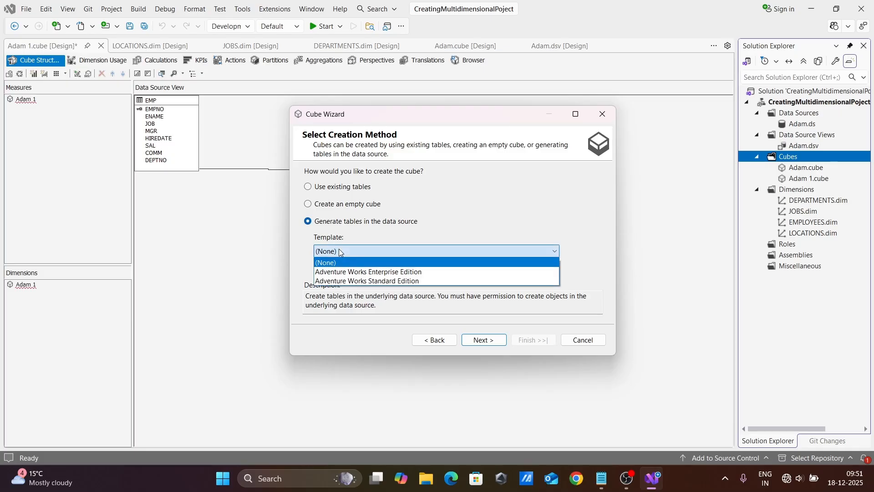
left_click(350, 282)
left_click(485, 340)
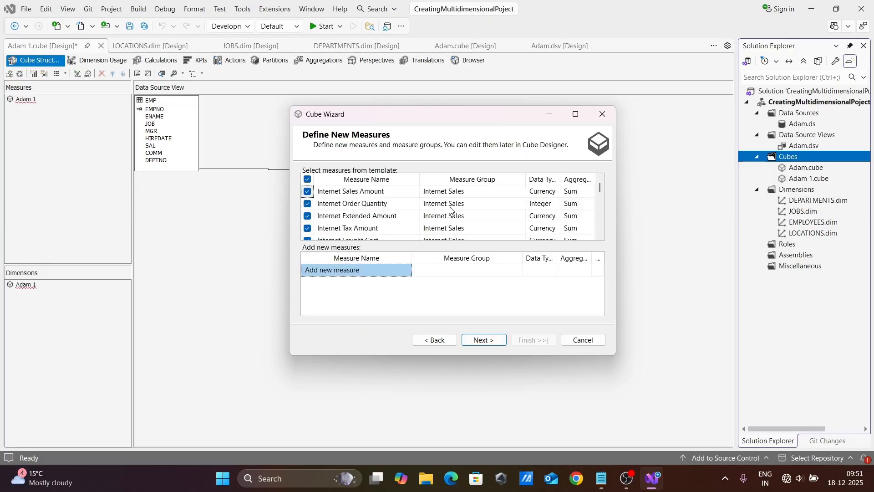
Accept all template measures and dimensions, and include the Year period in the time dimension with only the regular calendar
left_click(480, 341)
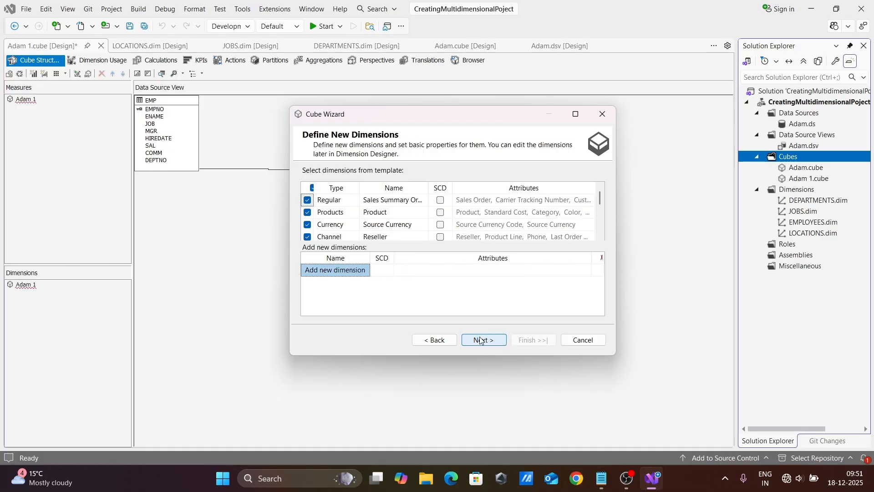
left_click(480, 340)
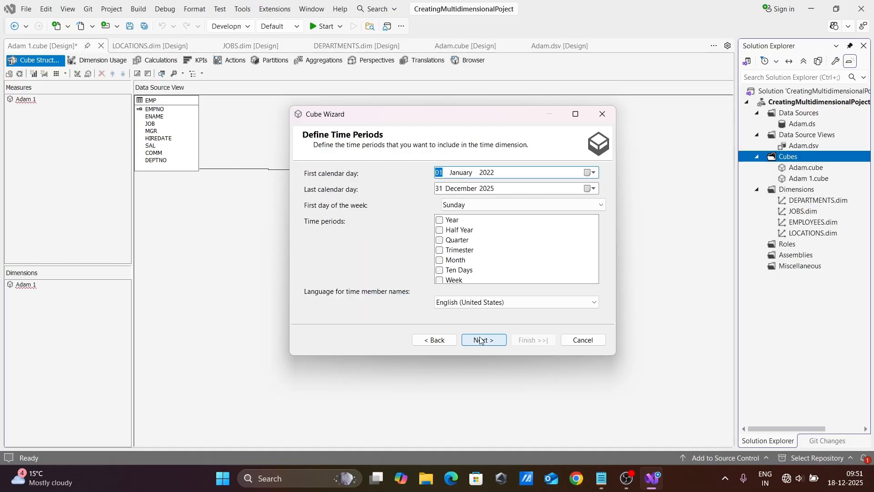
left_click(439, 221)
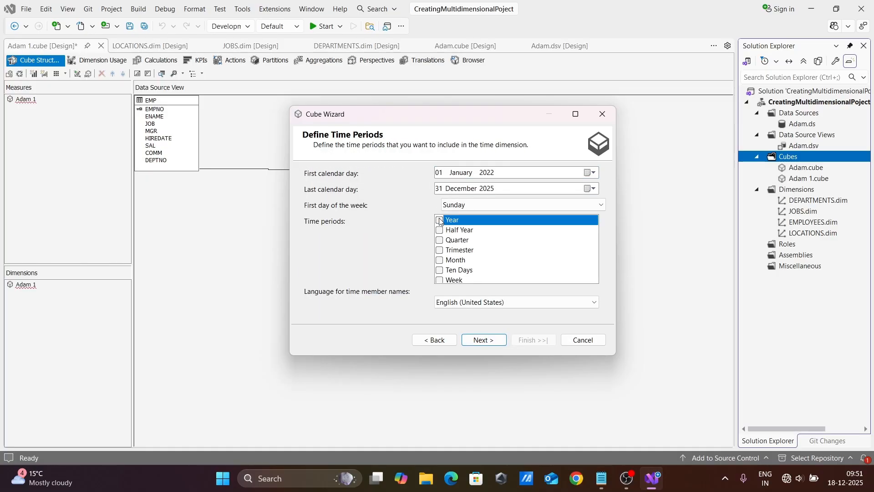
left_click(440, 220)
left_click(486, 344)
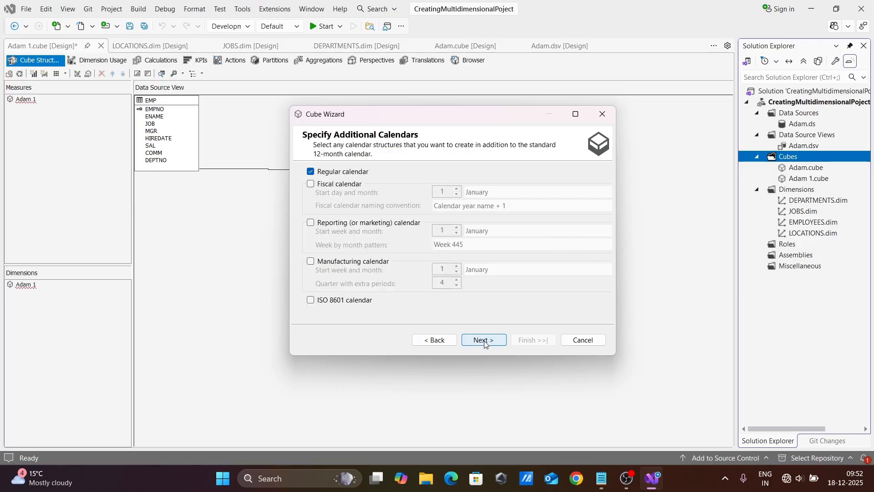
left_click(486, 344)
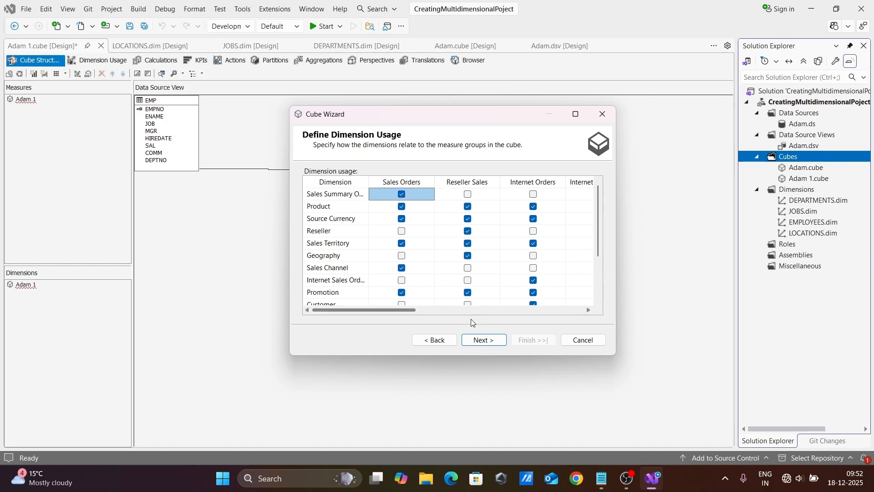
Keep the template's dimension usage, review the structure preview and finish the cube as Adventure Works without generating the schema
left_click(483, 340)
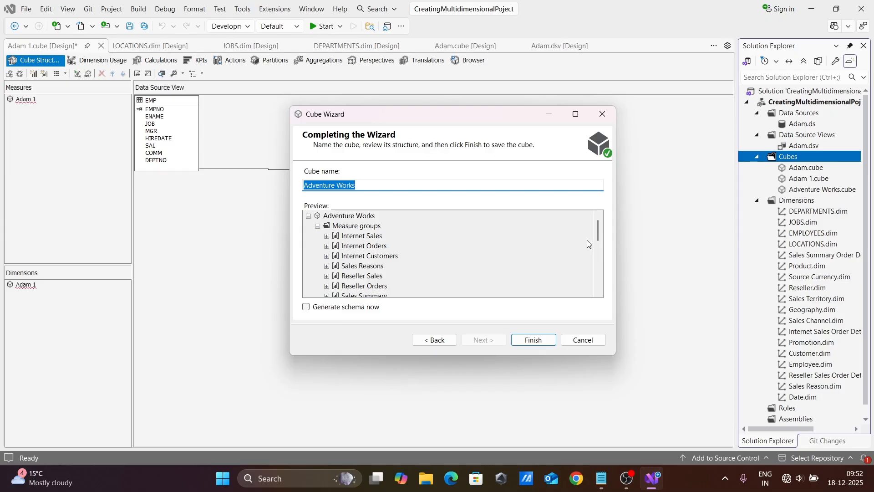
left_click_drag(601, 230, 601, 298)
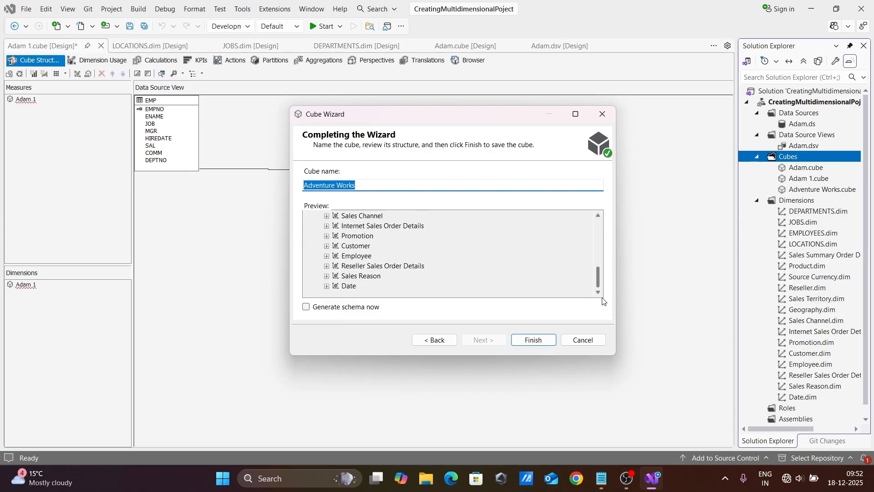
left_click(534, 340)
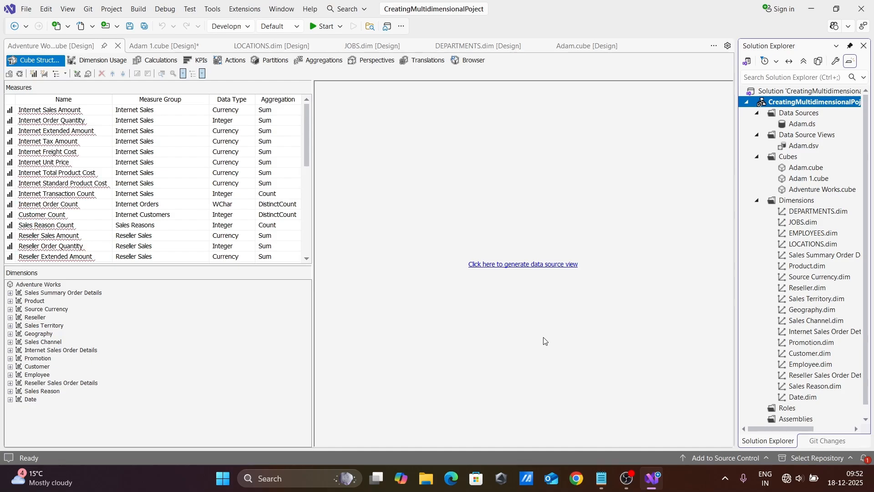
Open the Customer dimension and target its schema generation at a new data source view, CreatingMultidimensionalPoject, on the Adam data source
double_click(794, 353)
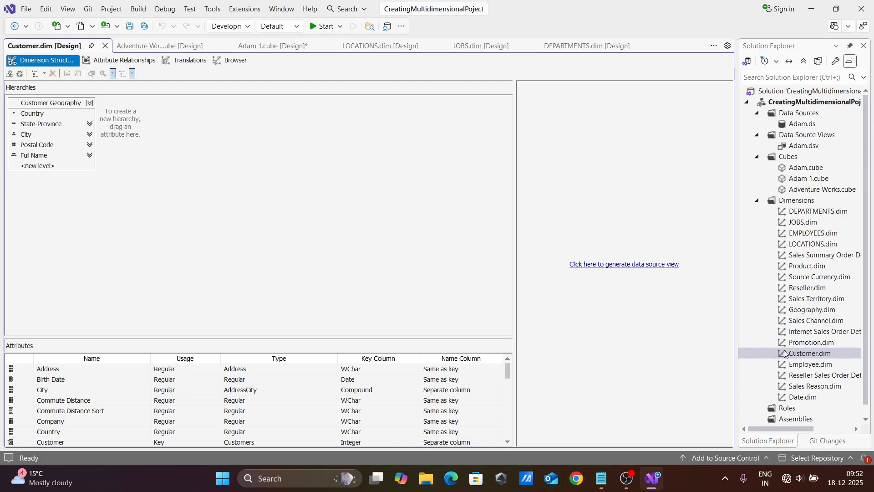
left_click(603, 265)
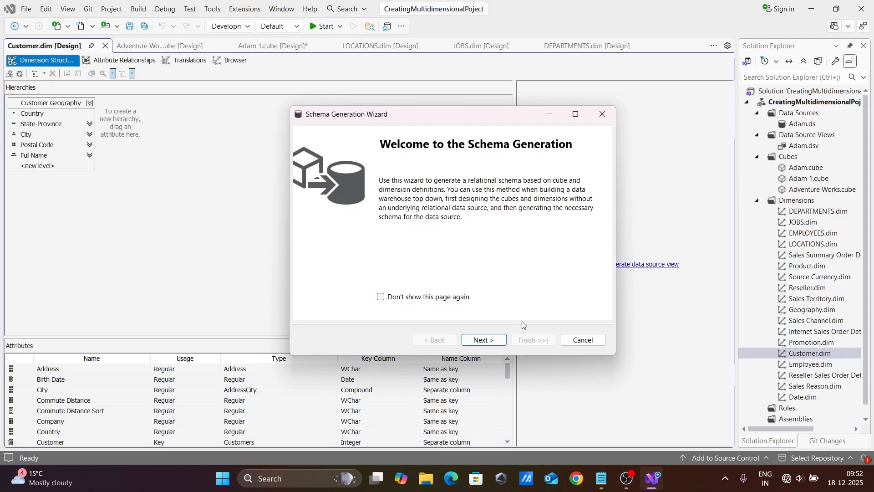
left_click(486, 340)
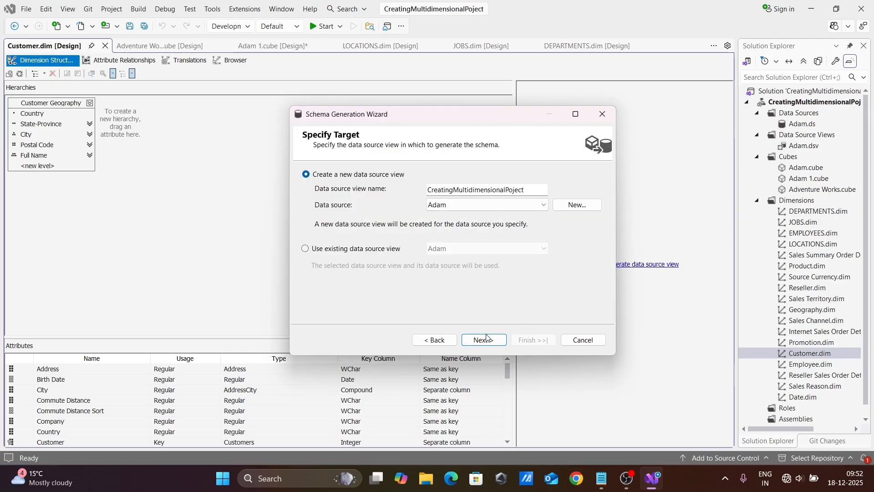
left_click(475, 205)
left_click(475, 204)
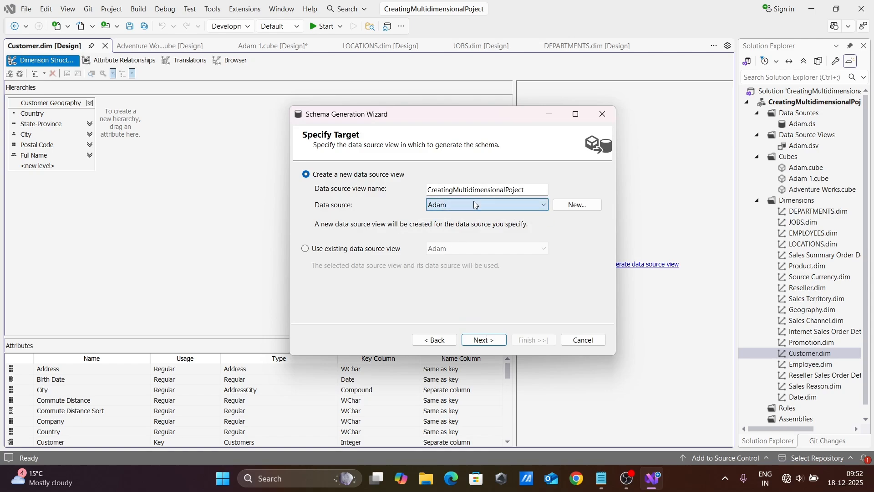
left_click(490, 339)
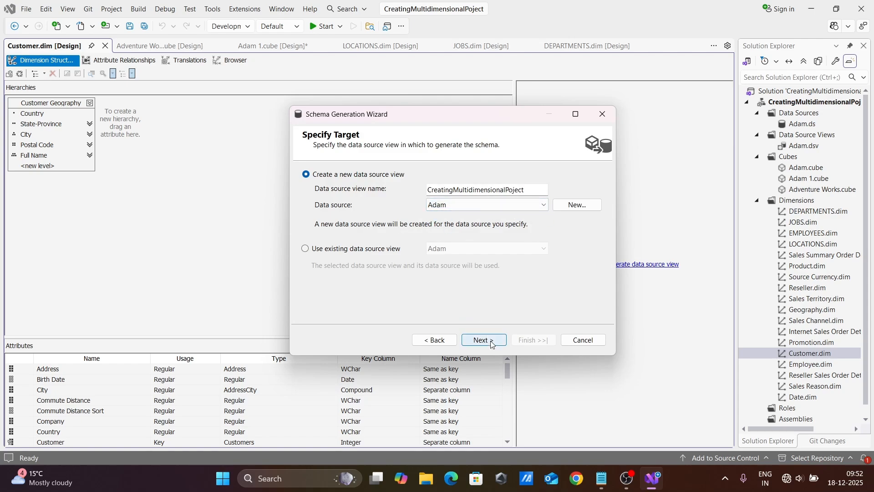
Generate the schema with the default subject area options and populated time tables, and close the progress report
left_click(492, 343)
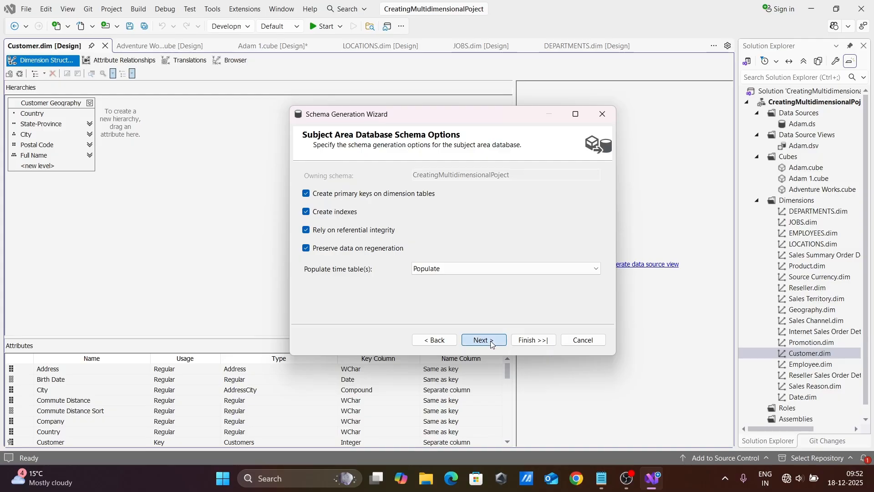
left_click(492, 343)
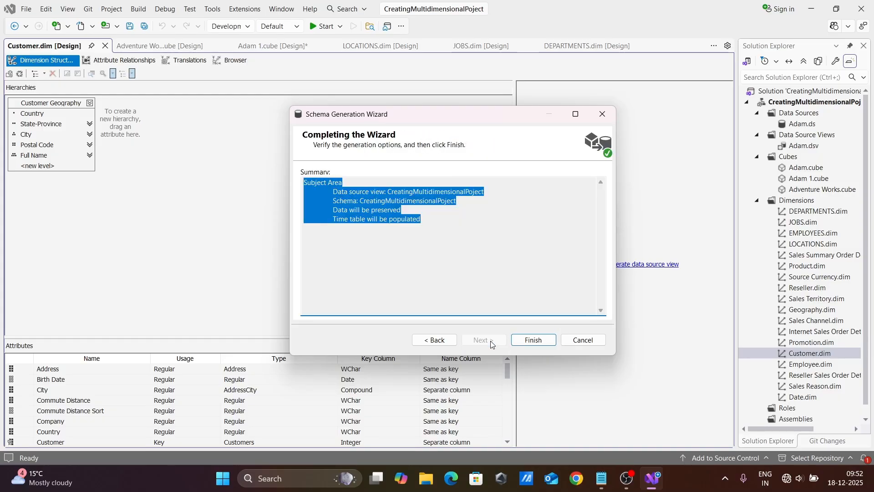
left_click(527, 341)
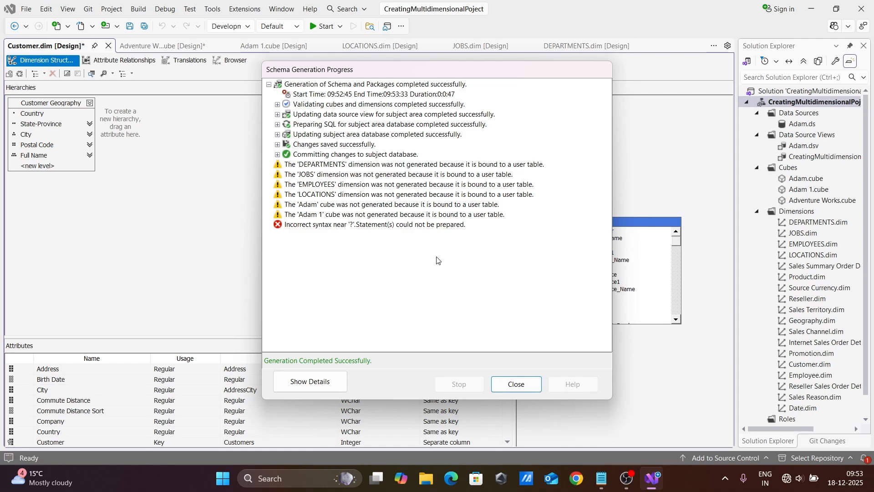
left_click(511, 385)
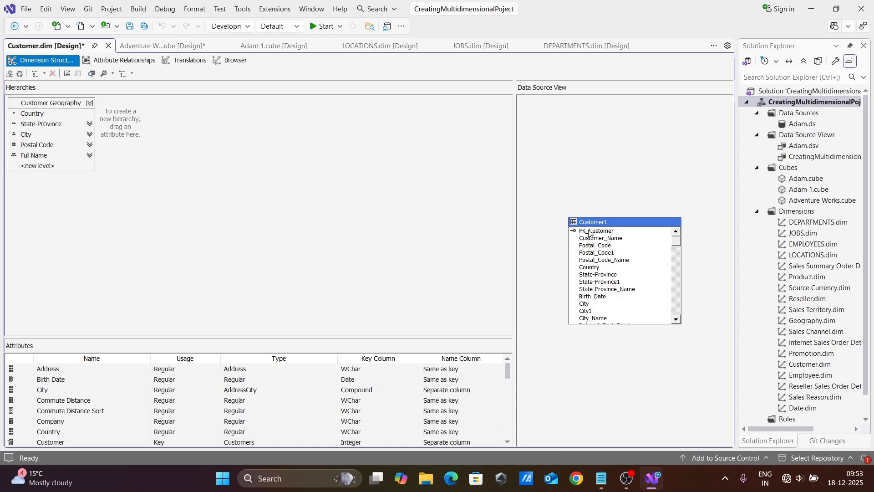
Open the Internet Sales Order Details and Sales Channel dimensions to inspect their attributes and generated source tables
left_click(809, 343)
double_click(809, 343)
double_click(805, 330)
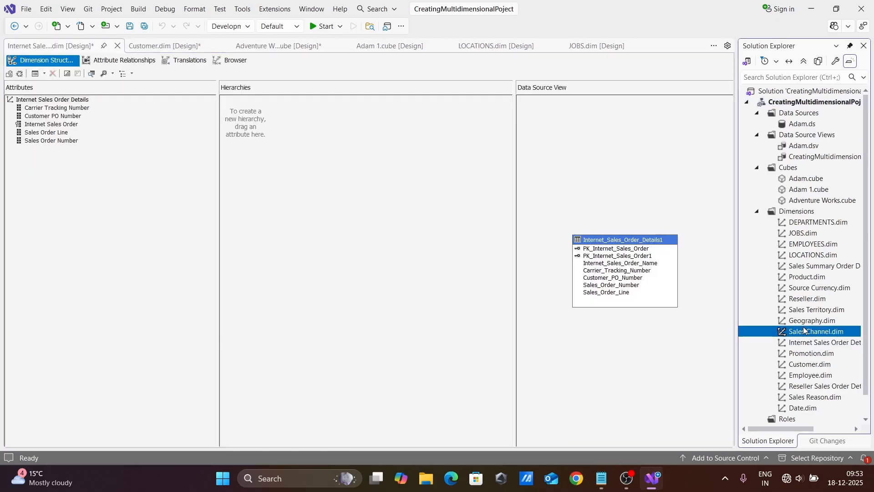
Open the Adventure Works cube and widen its data source view diagram to examine the table relationships
double_click(798, 202)
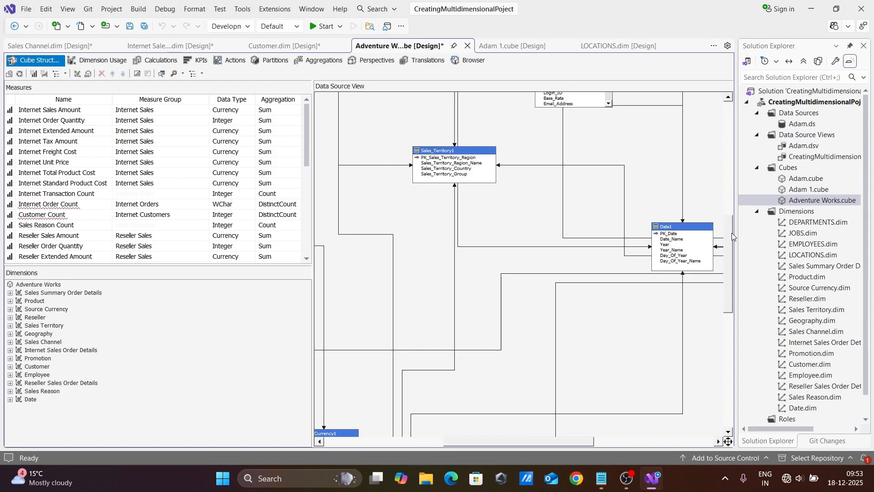
left_click_drag(729, 235, 708, 64)
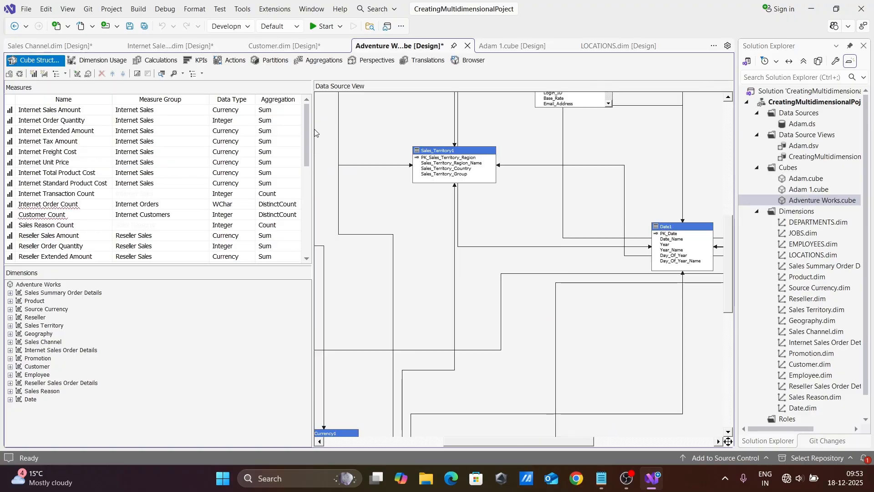
left_click_drag(314, 128, 193, 148)
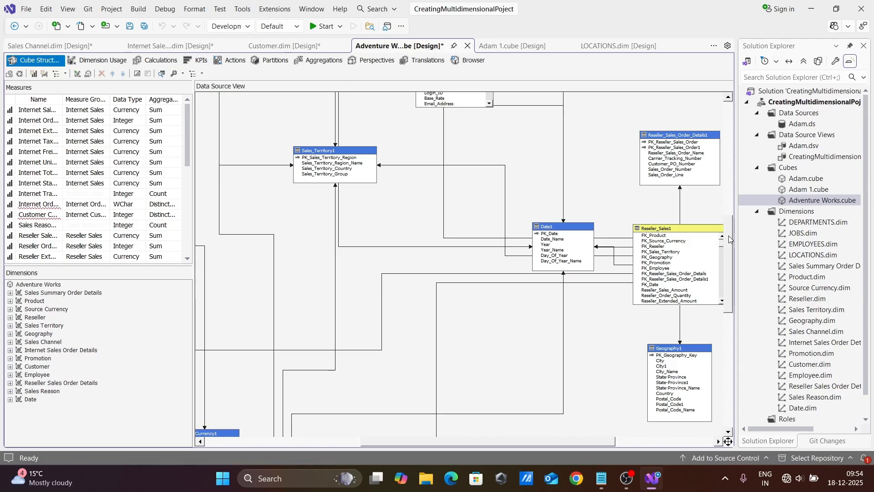
mouse_move(729, 239)
left_mouse_down()
mouse_move(725, 141)
mouse_move(721, 249)
mouse_move(721, 242)
left_mouse_up()
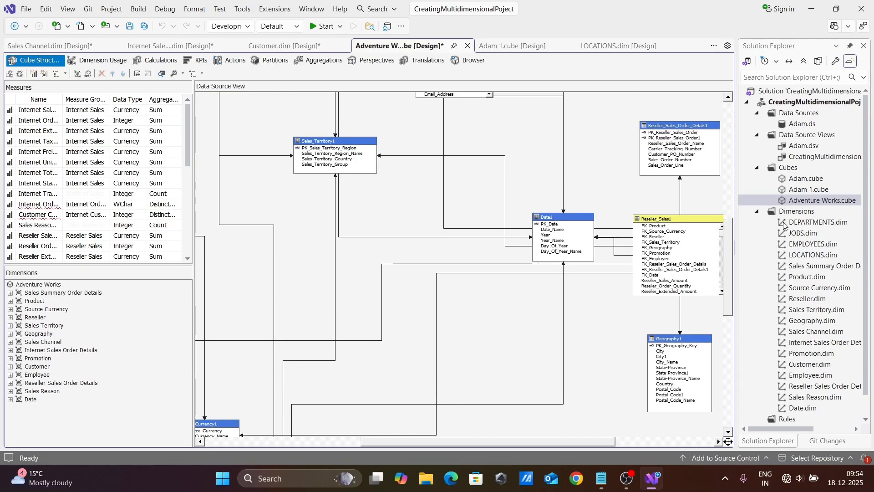
Review the Customer and Sales Channel dimension structures and open the Reseller dimension
double_click(793, 367)
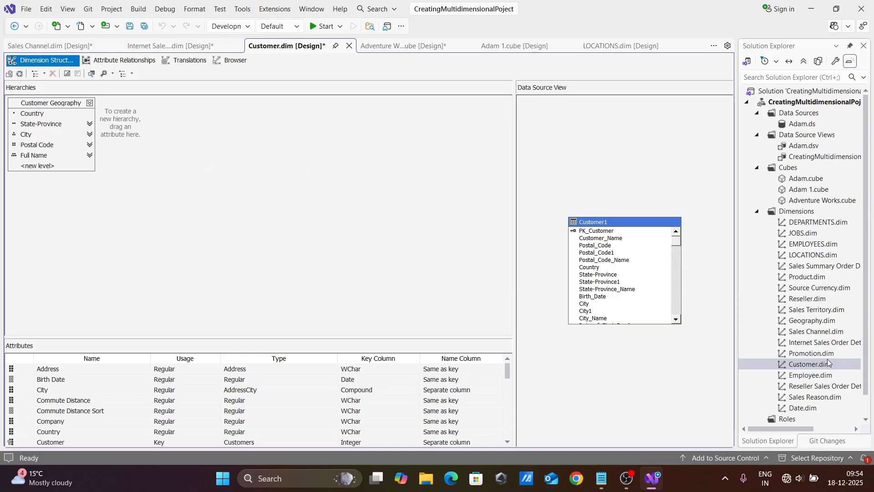
double_click(814, 332)
double_click(805, 299)
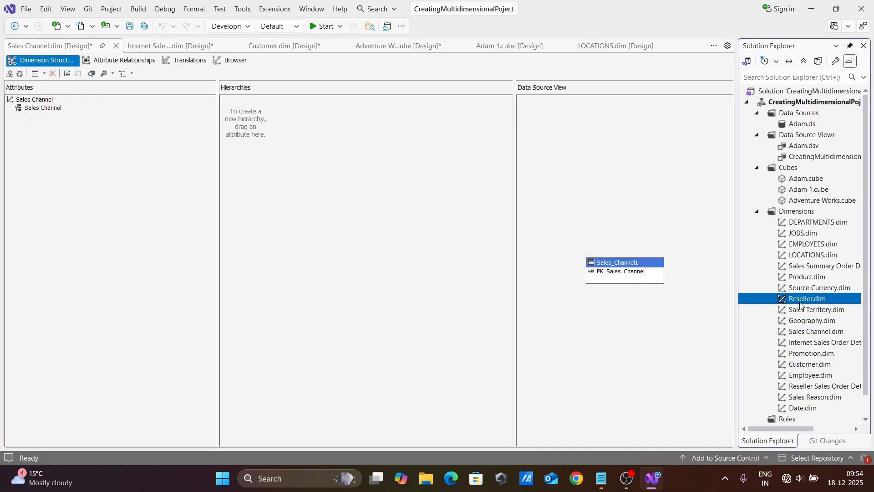
Show the tables related to Reseller_Sales1 in the Adventure Works cube diagram, and switch to the Zedd.txt notes in Notepad
double_click(799, 202)
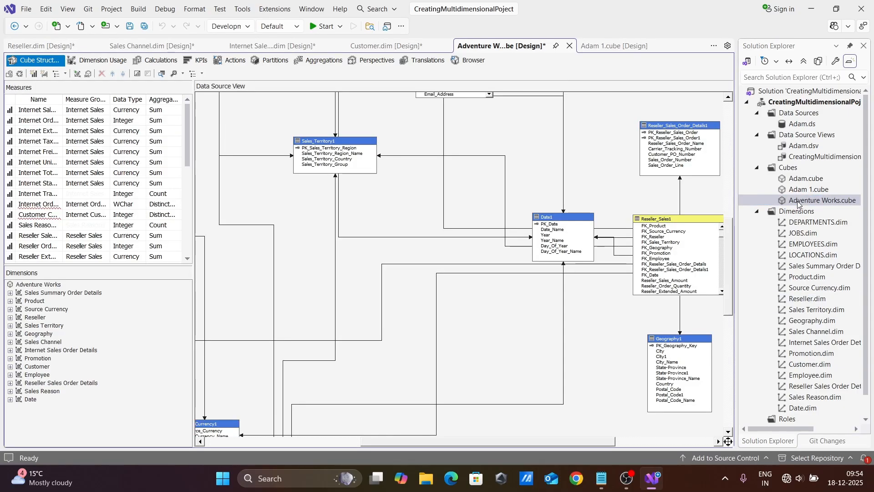
right_click(654, 223)
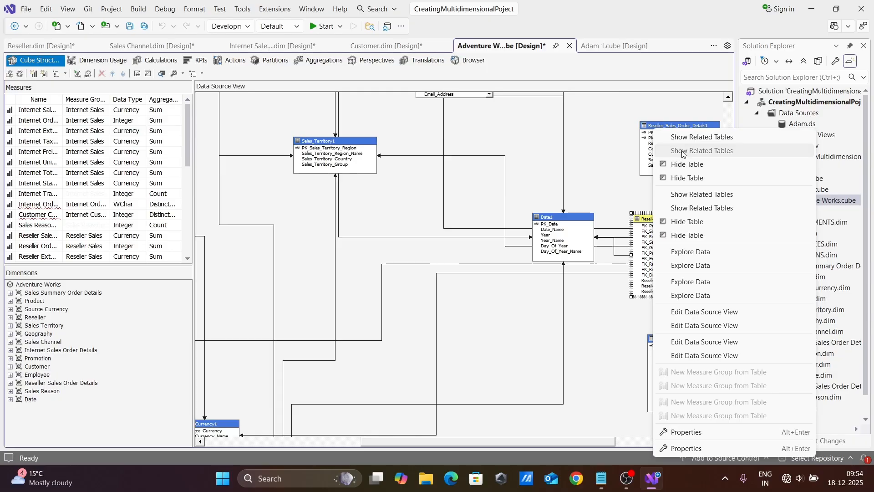
left_click(684, 156)
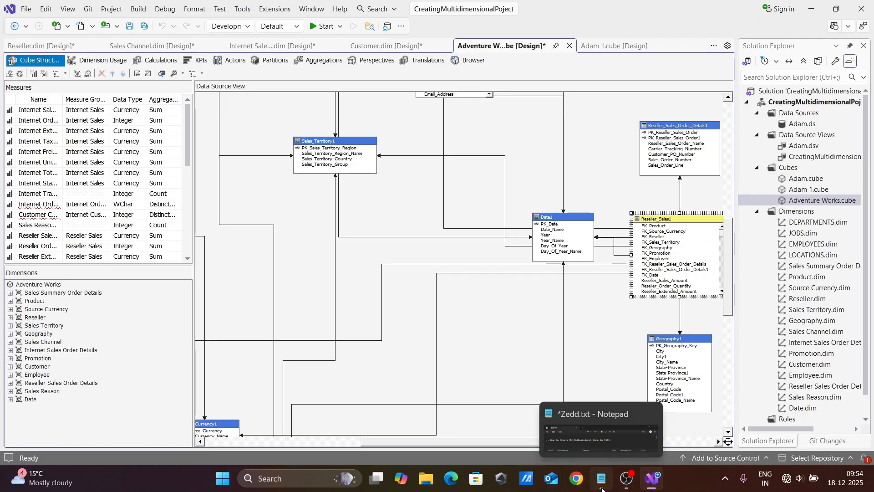
left_click(602, 488)
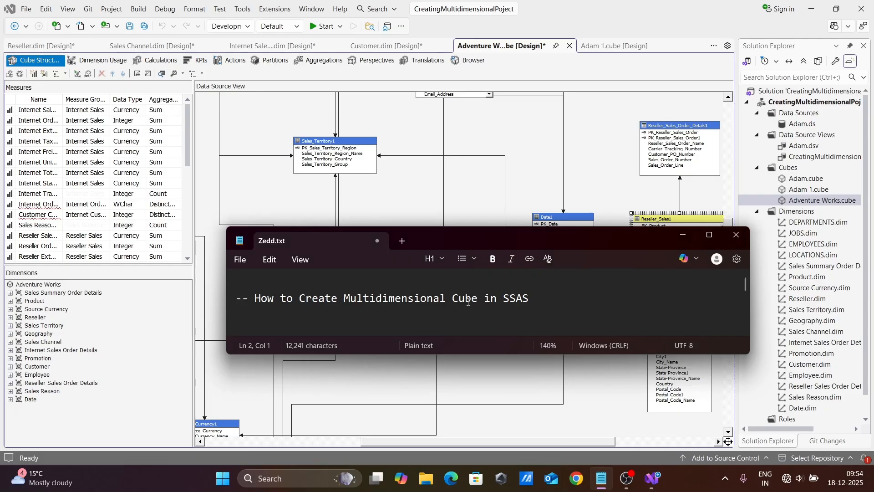